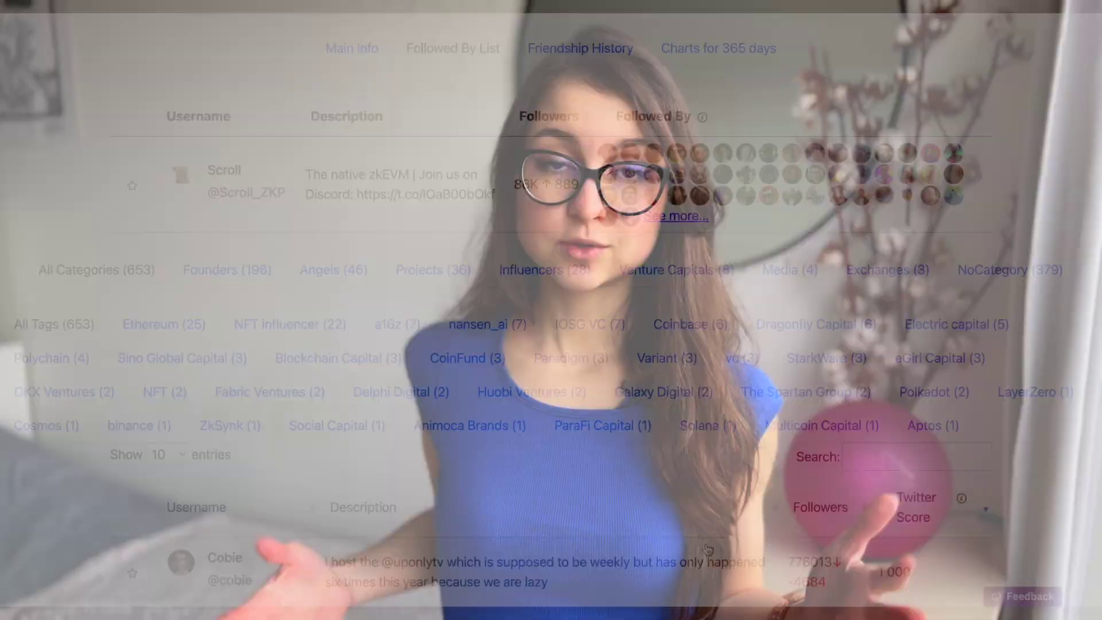
- Scroll through the Followed By table of notable accounts following Scroll, ranked by Twitter Score
{"action": "scroll", "coordinate": [708, 549], "scroll_direction": "down", "scroll_amount": 5}
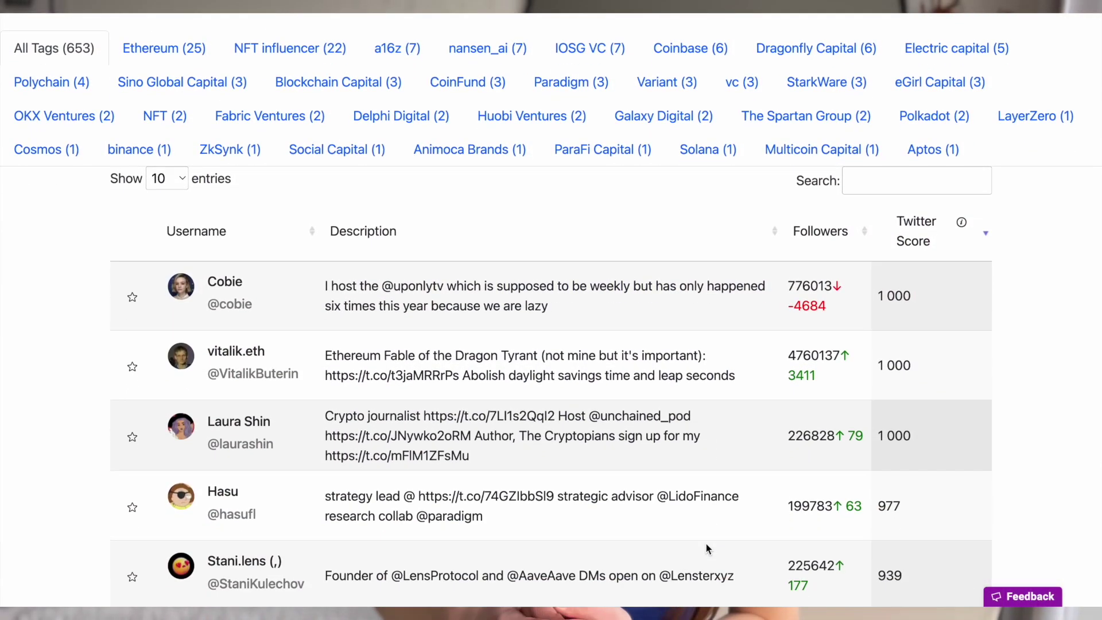
{"action": "scroll", "coordinate": [707, 548], "scroll_direction": "down", "scroll_amount": 5}
{"action": "scroll", "coordinate": [707, 544], "scroll_direction": "down", "scroll_amount": 3}
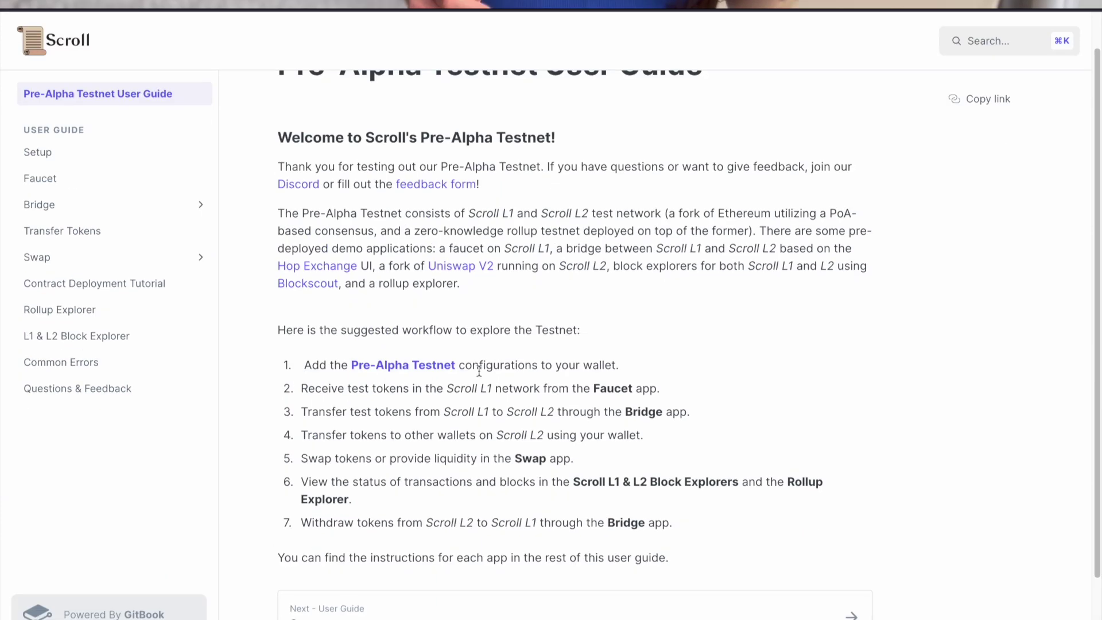
- Add the Scroll L1 Testnet network and its TSUSDC token to MetaMask, switching to L1
{"action": "left_click", "coordinate": [381, 362]}
{"action": "scroll", "coordinate": [594, 335], "scroll_direction": "down", "scroll_amount": 1}
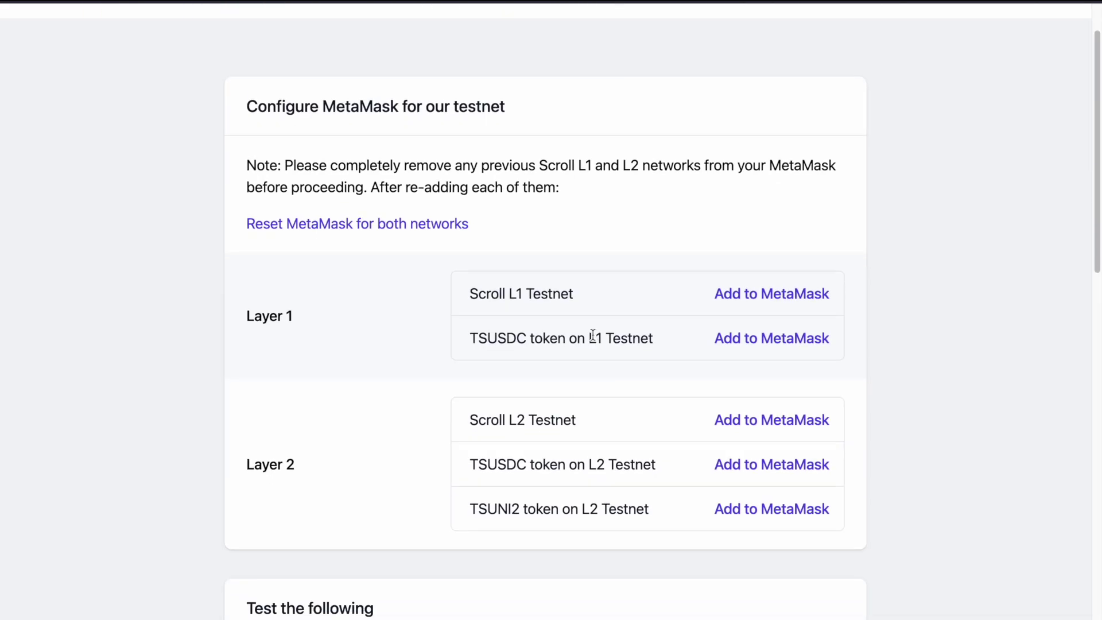
{"action": "left_click", "coordinate": [749, 295]}
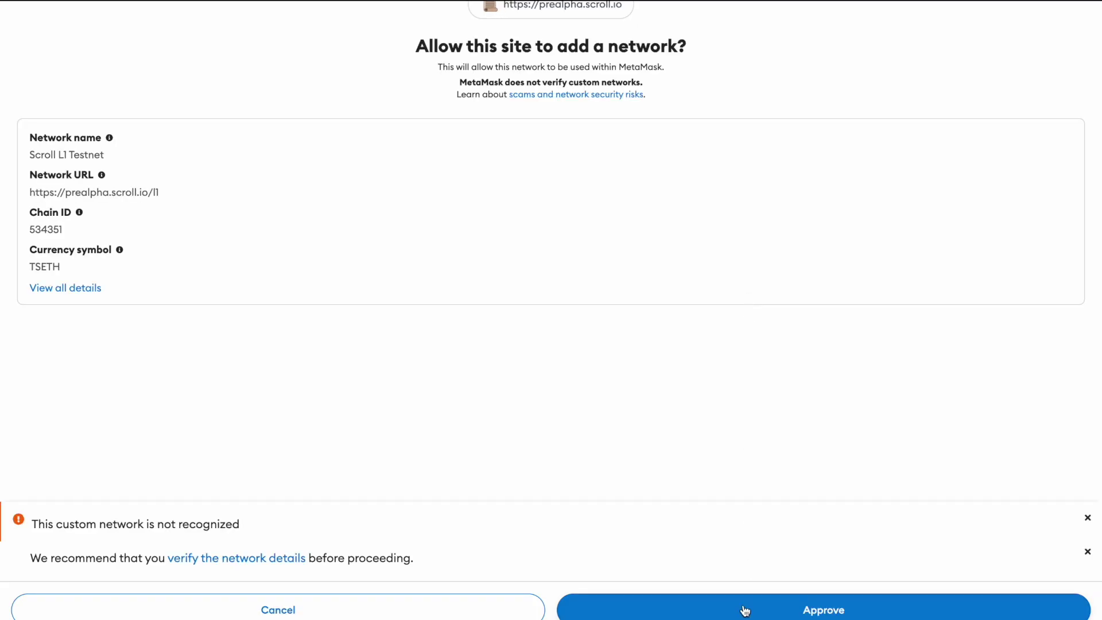
{"action": "left_click", "coordinate": [745, 611]}
{"action": "left_click", "coordinate": [745, 611]}
{"action": "left_click", "coordinate": [746, 339]}
{"action": "left_click", "coordinate": [647, 486]}
- Add Scroll L2 Testnet and the TSUNI2 token to MetaMask, then go to the faucet
{"action": "left_click", "coordinate": [791, 421]}
{"action": "left_click", "coordinate": [756, 601]}
{"action": "left_click", "coordinate": [765, 473]}
{"action": "left_click", "coordinate": [757, 511]}
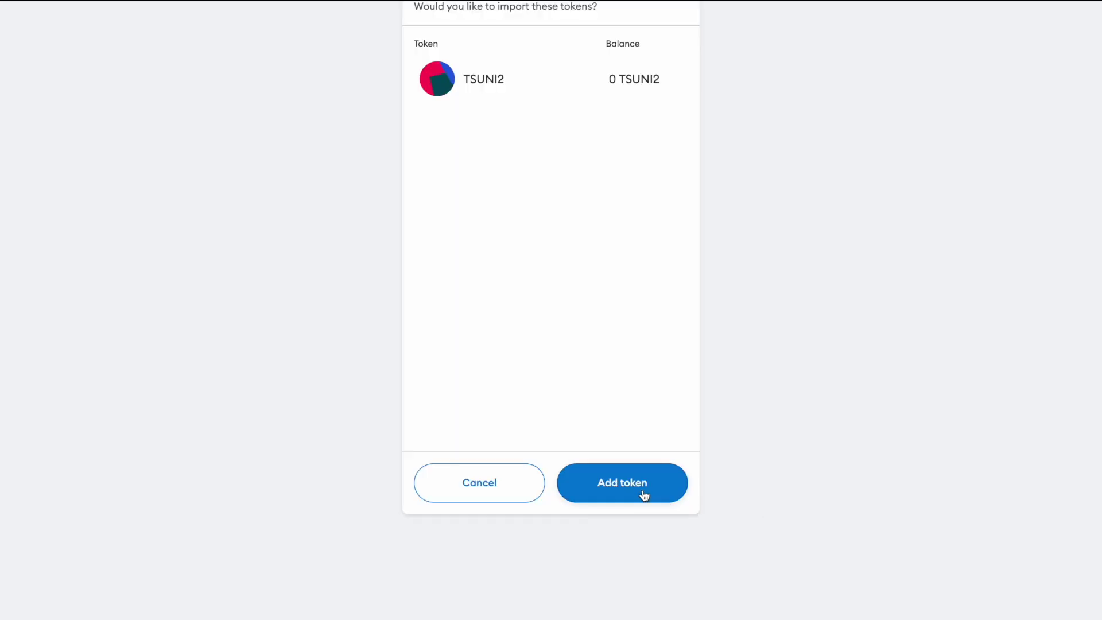
{"action": "left_click", "coordinate": [642, 485]}
{"action": "scroll", "coordinate": [643, 485], "scroll_direction": "down", "scroll_amount": 7}
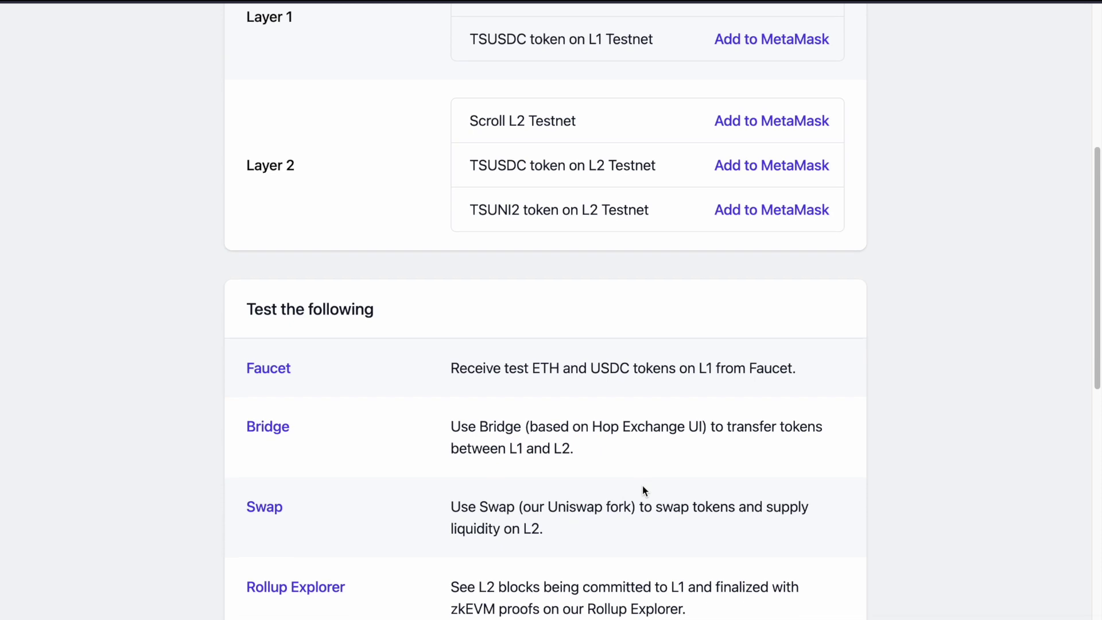
{"action": "left_click", "coordinate": [266, 290]}
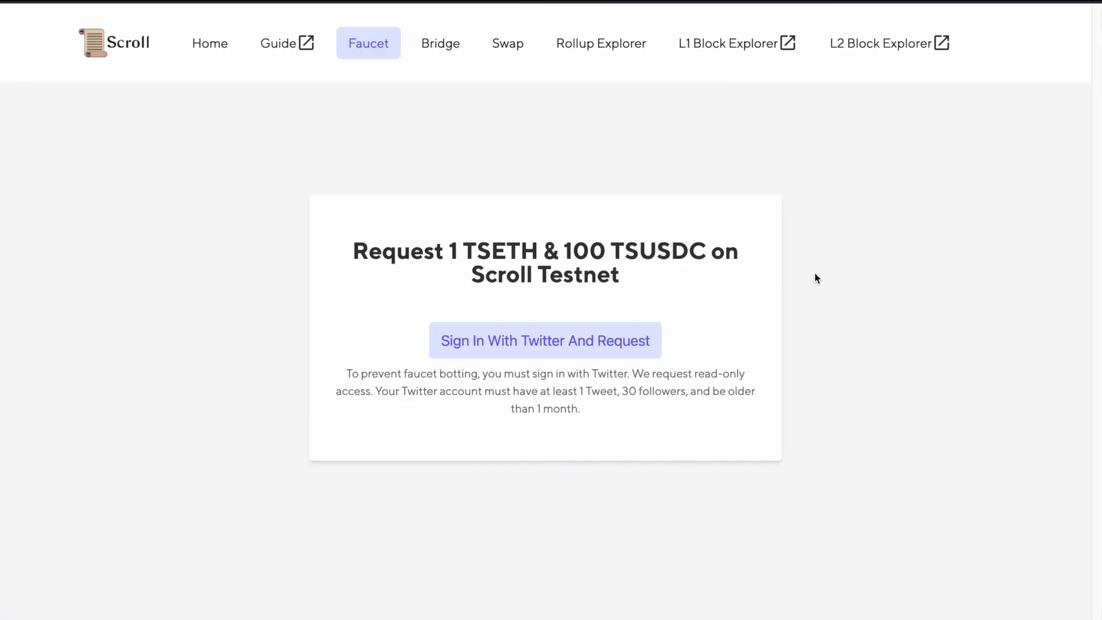
- Request 1 TSETH and 100 TSUSDC through the Twitter-authorized faucet and check the wallet balance
{"action": "left_click", "coordinate": [497, 349]}
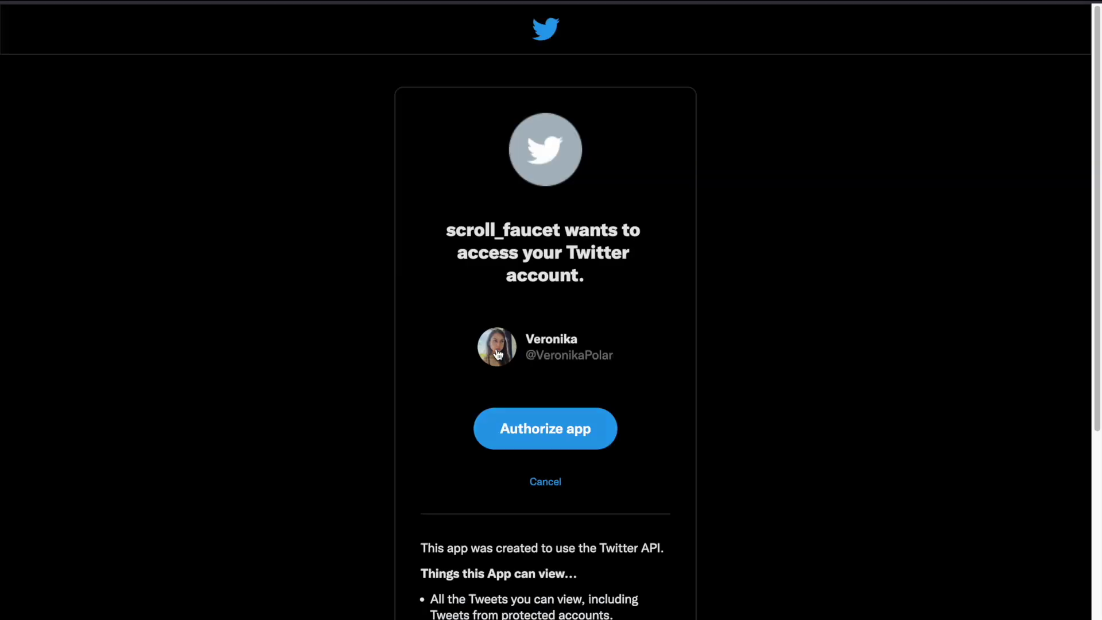
{"action": "scroll", "coordinate": [581, 436], "scroll_direction": "down", "scroll_amount": 2}
{"action": "left_click", "coordinate": [573, 355]}
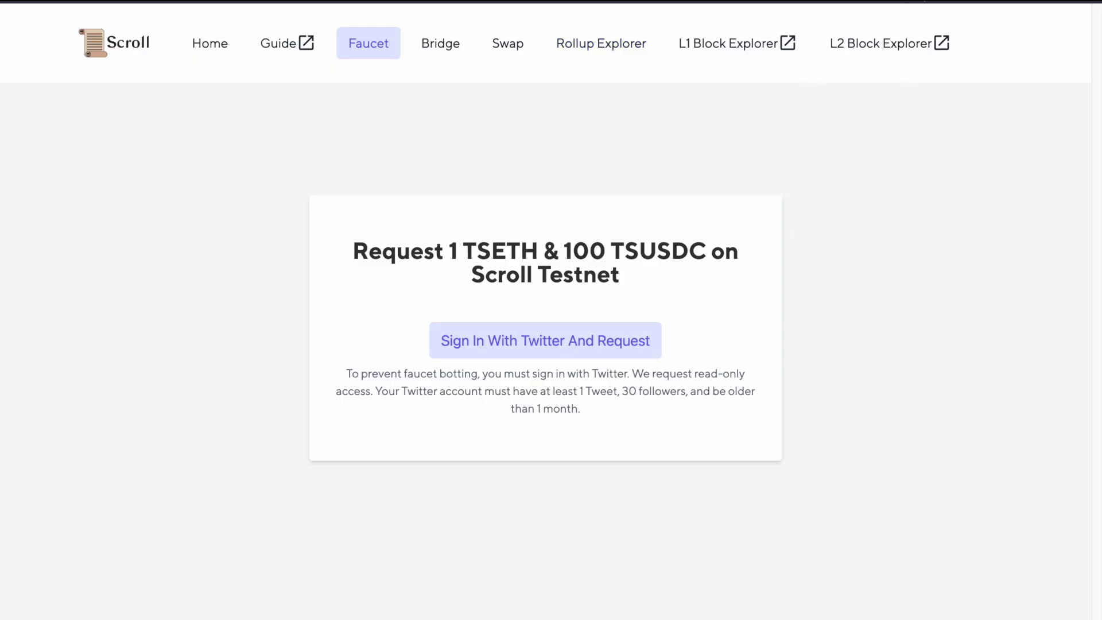
{"action": "left_click", "coordinate": [829, 2]}
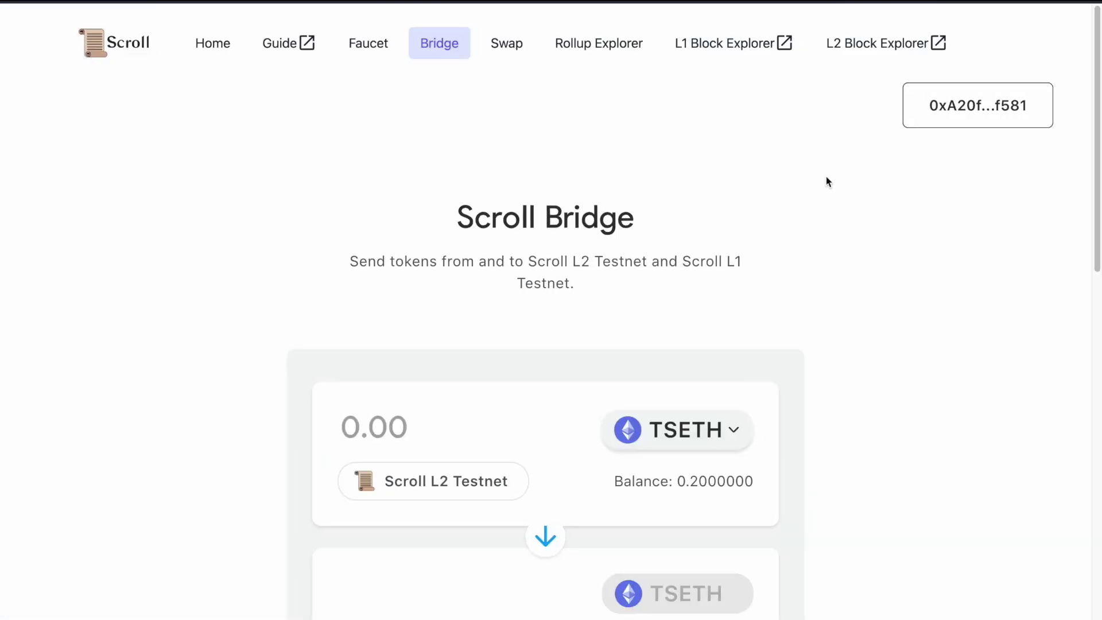
- Switch the MetaMask network to Scroll L1 Testnet so the bridge sends from L1
{"action": "scroll", "coordinate": [502, 378], "scroll_direction": "down", "scroll_amount": 2}
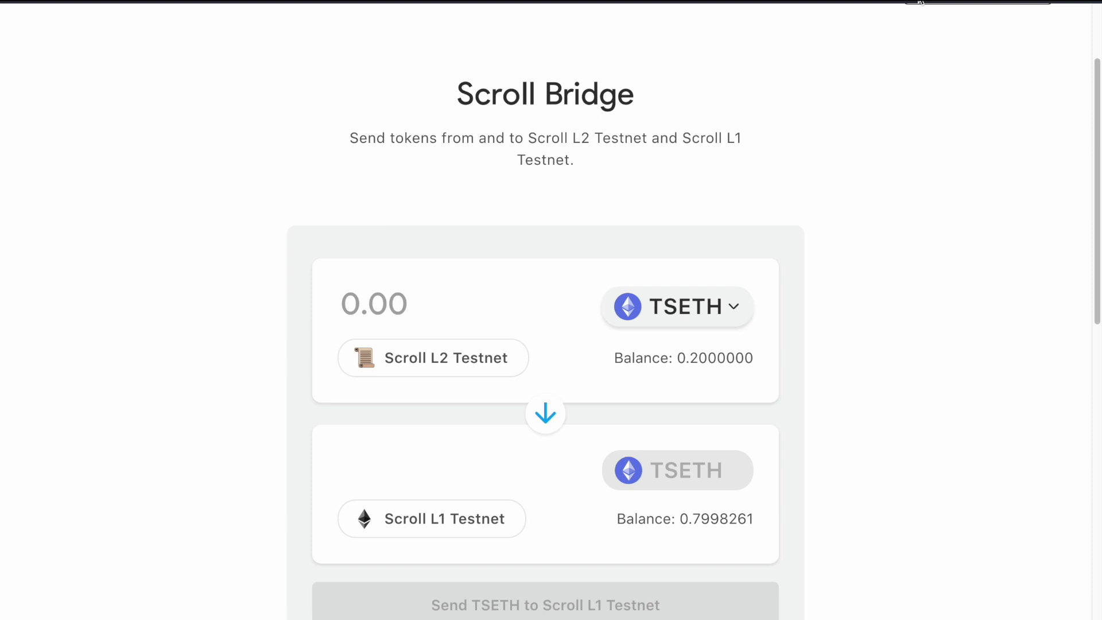
{"action": "left_click", "coordinate": [920, 1]}
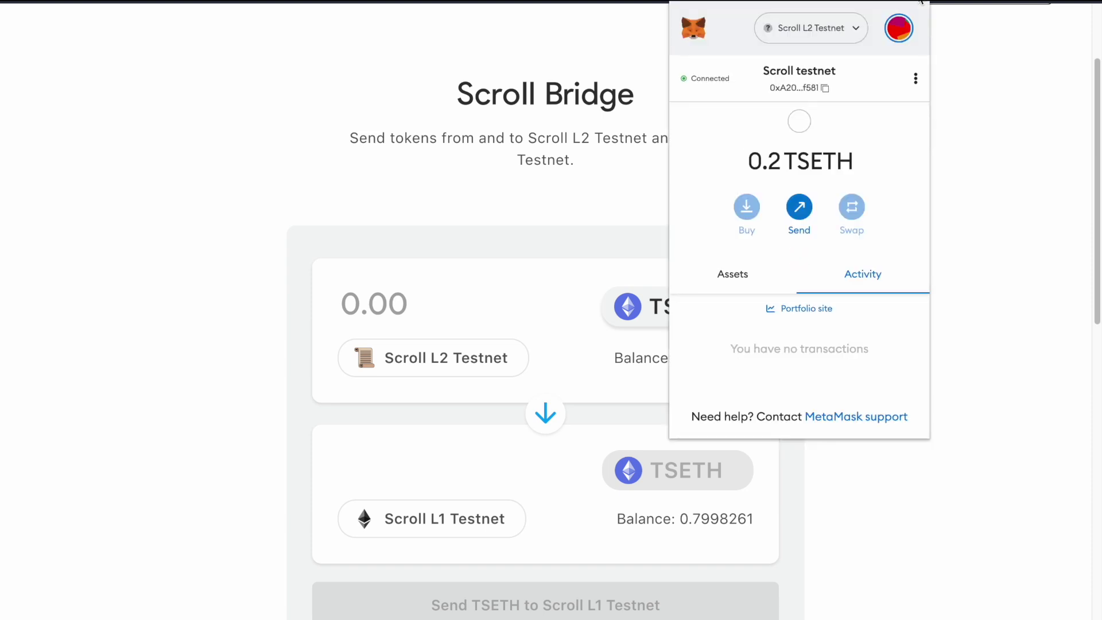
{"action": "left_click", "coordinate": [851, 39]}
{"action": "left_click", "coordinate": [794, 221]}
{"action": "left_click", "coordinate": [513, 182]}
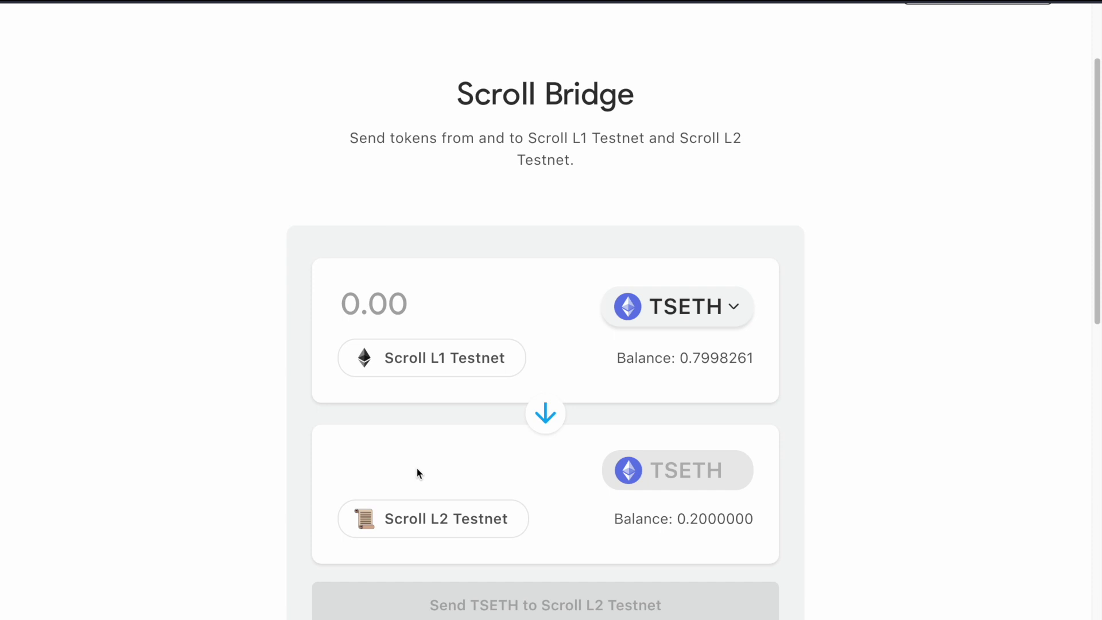
- Bridge 0.2 TSETH to Scroll L2 Testnet and confirm the transaction in MetaMask
{"action": "left_click", "coordinate": [418, 302]}
{"action": "type", "text": "0.2"}
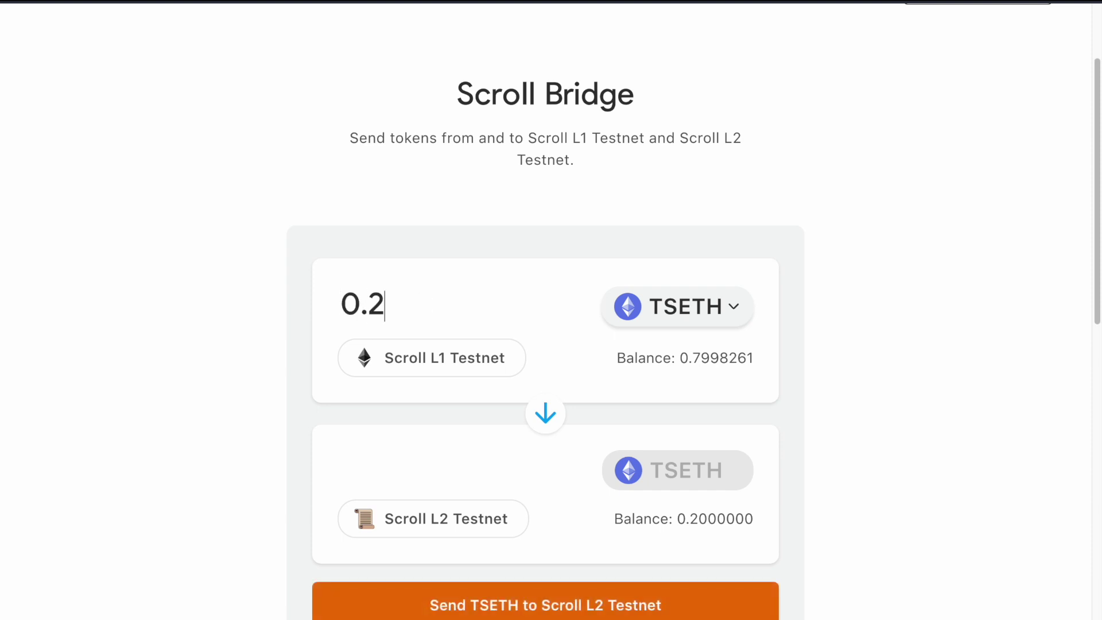
{"action": "scroll", "coordinate": [877, 270], "scroll_direction": "down", "scroll_amount": 2}
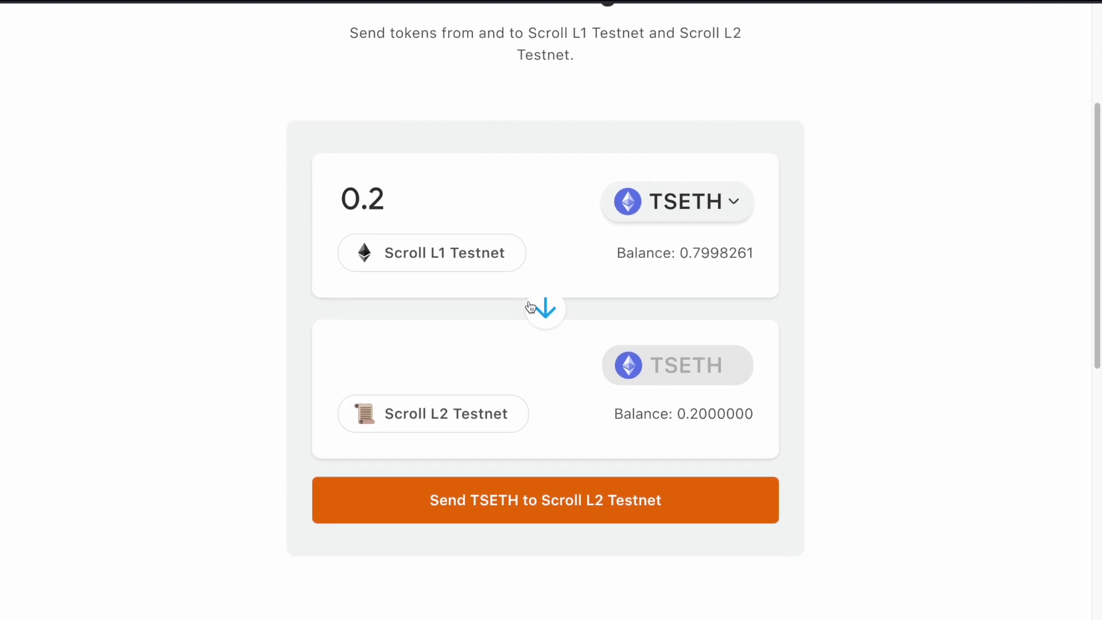
{"action": "left_click", "coordinate": [562, 503]}
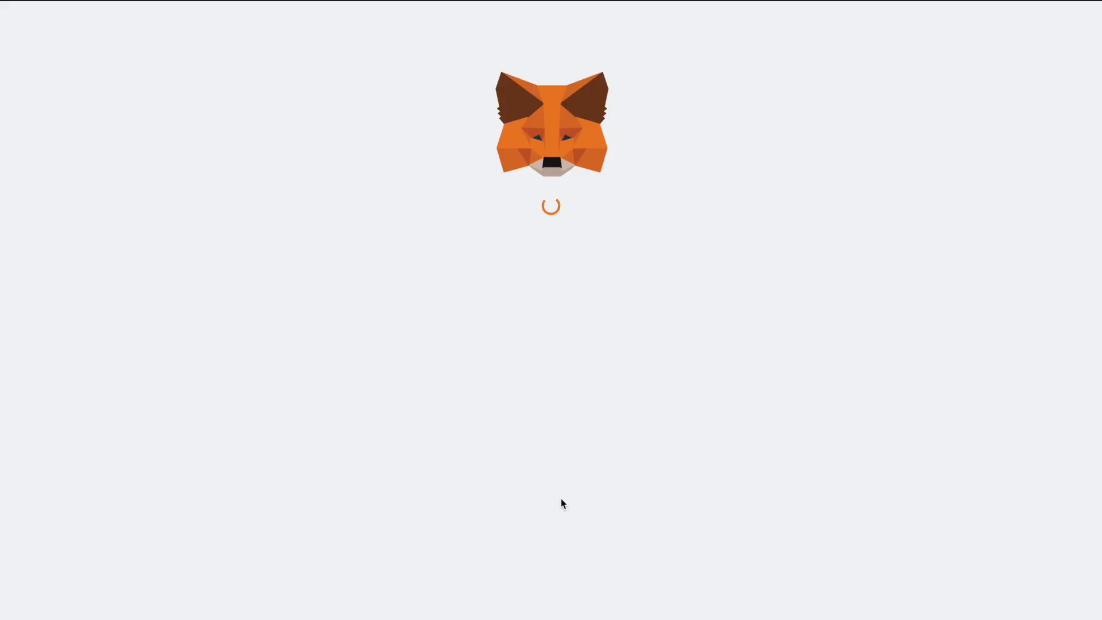
{"action": "scroll", "coordinate": [611, 356], "scroll_direction": "down", "scroll_amount": 1}
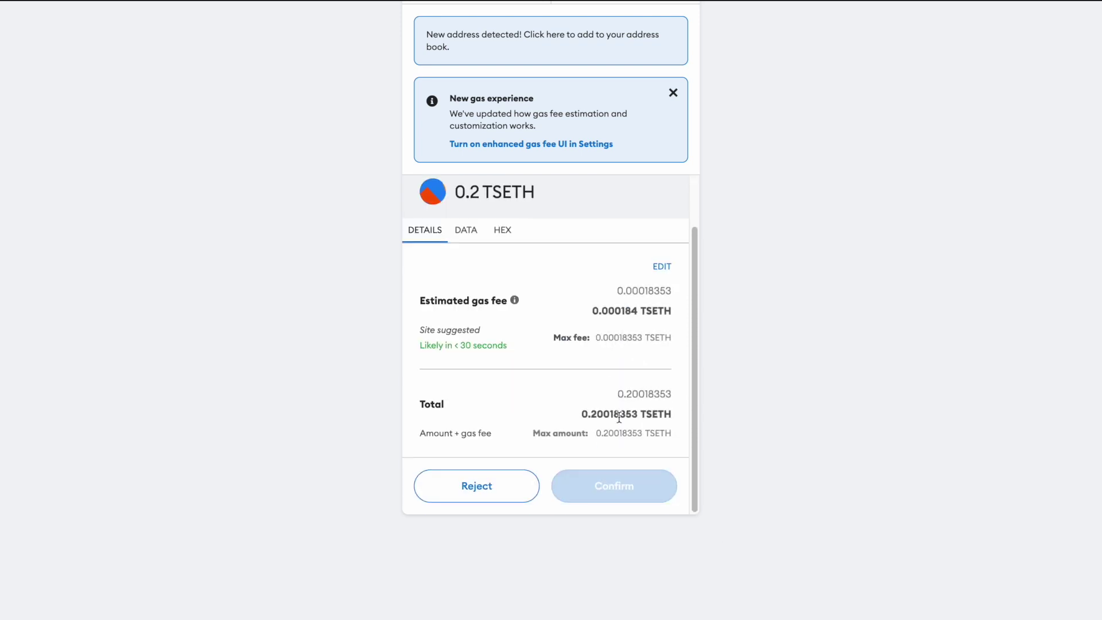
{"action": "left_click", "coordinate": [625, 489]}
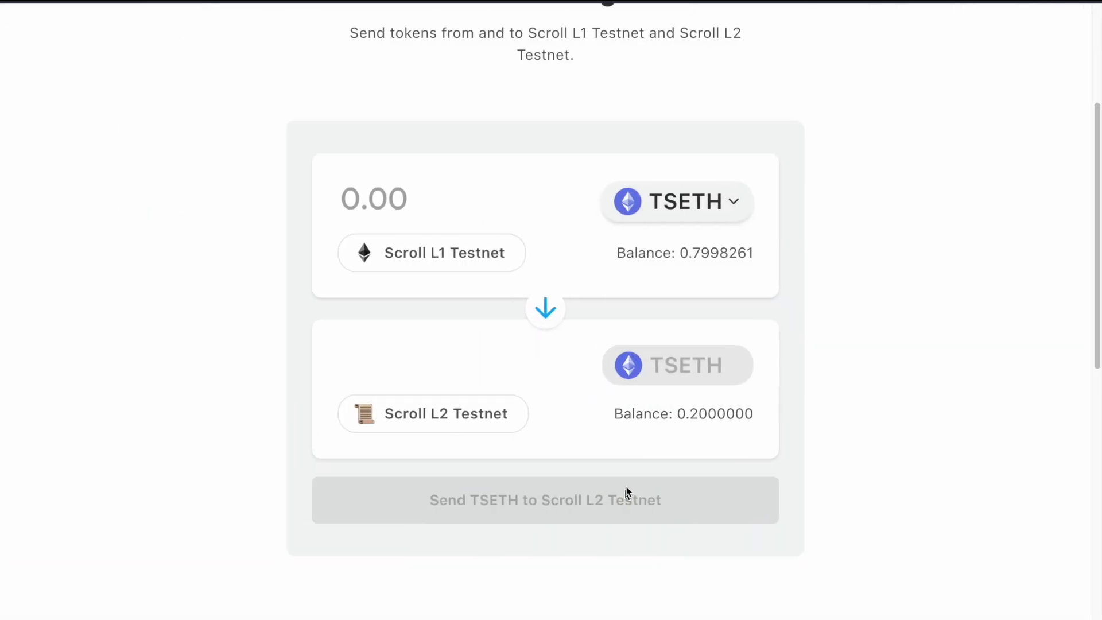
{"action": "scroll", "coordinate": [732, 189], "scroll_direction": "up", "scroll_amount": 4}
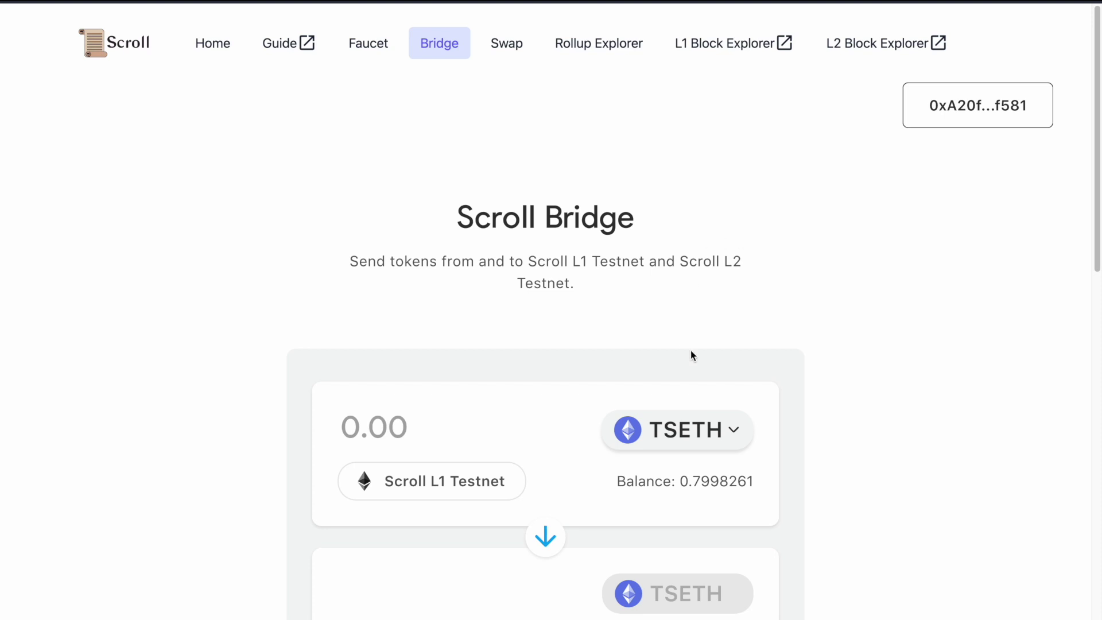
{"action": "scroll", "coordinate": [449, 499], "scroll_direction": "down", "scroll_amount": 1}
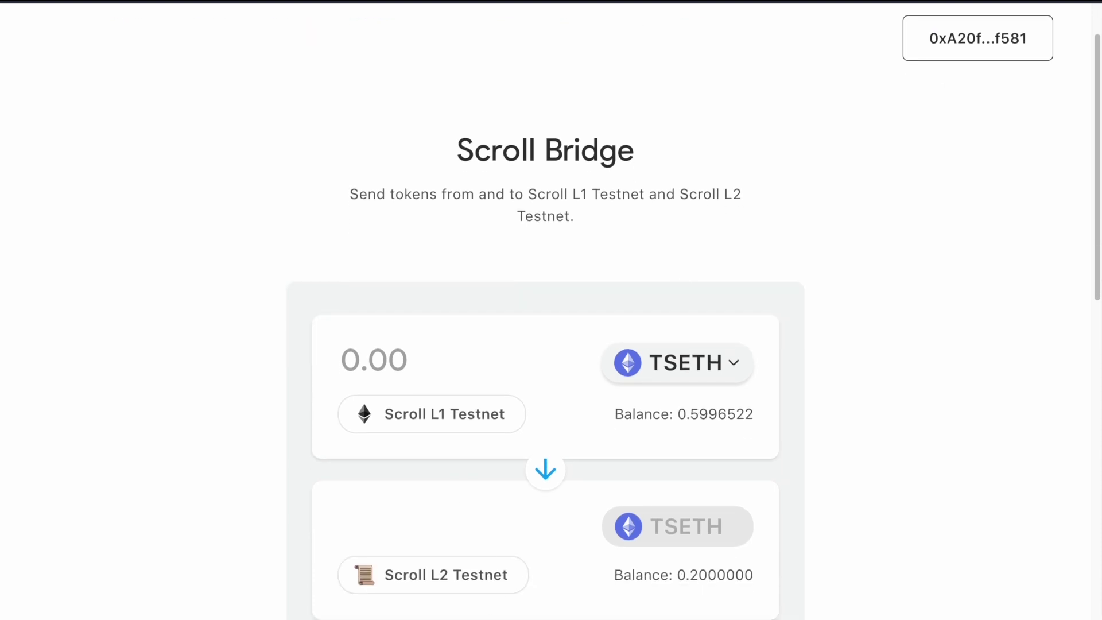
{"action": "scroll", "coordinate": [751, 428], "scroll_direction": "up", "scroll_amount": 1}
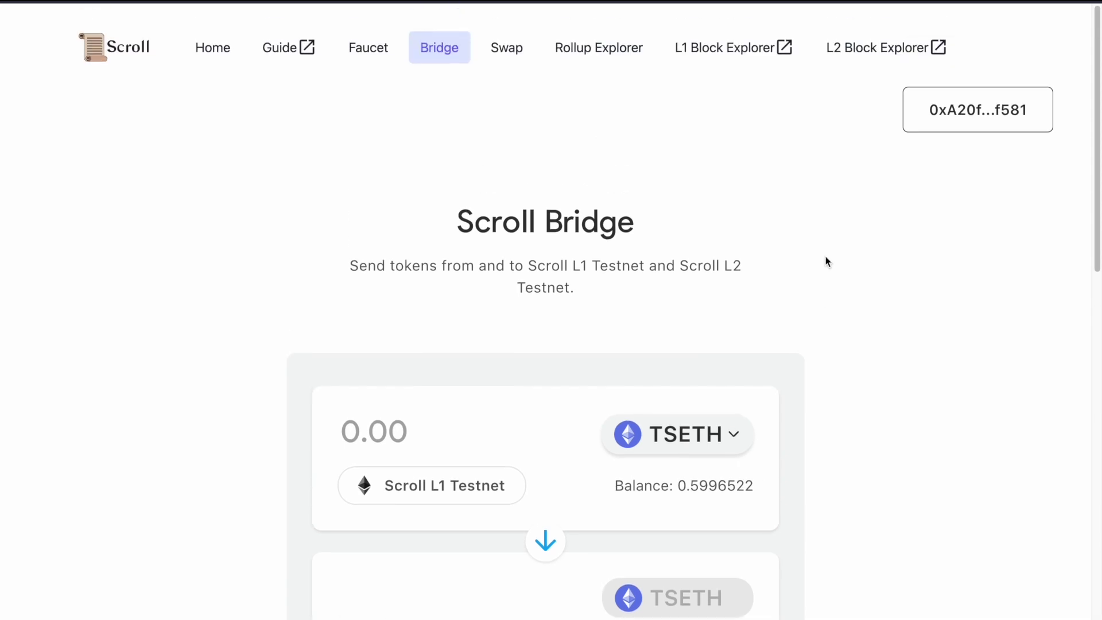
- Look up the pasted wallet address on the L1 block explorer and view its transactions
{"action": "left_click", "coordinate": [728, 45]}
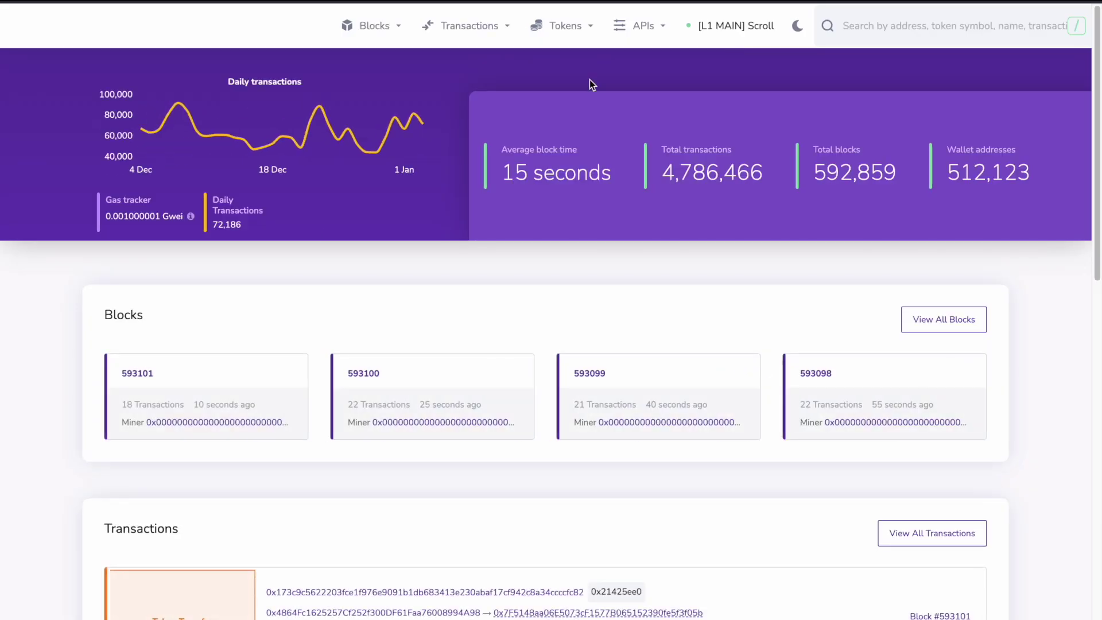
{"action": "scroll", "coordinate": [374, 350], "scroll_direction": "down", "scroll_amount": 2}
{"action": "scroll", "coordinate": [374, 350], "scroll_direction": "down", "scroll_amount": 2}
{"action": "scroll", "coordinate": [374, 351], "scroll_direction": "up", "scroll_amount": 4}
{"action": "left_click", "coordinate": [930, 26]}
{"action": "type", "text": "0xA20f3B694C9B5D39dcA0cb83fecB6E80323ef581"}
{"action": "left_click", "coordinate": [945, 97]}
{"action": "scroll", "coordinate": [158, 533], "scroll_direction": "down", "scroll_amount": 5}
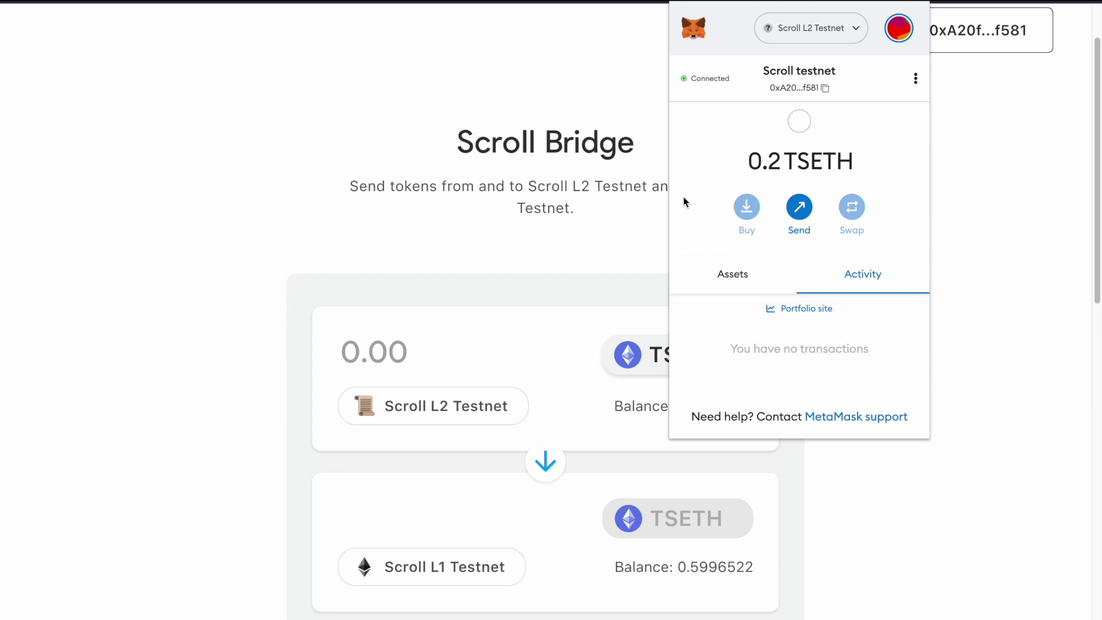
- Send 0.1 TSETH from Scroll L2 Testnet to L1 and approve it in the wallet
{"action": "left_click", "coordinate": [927, 155]}
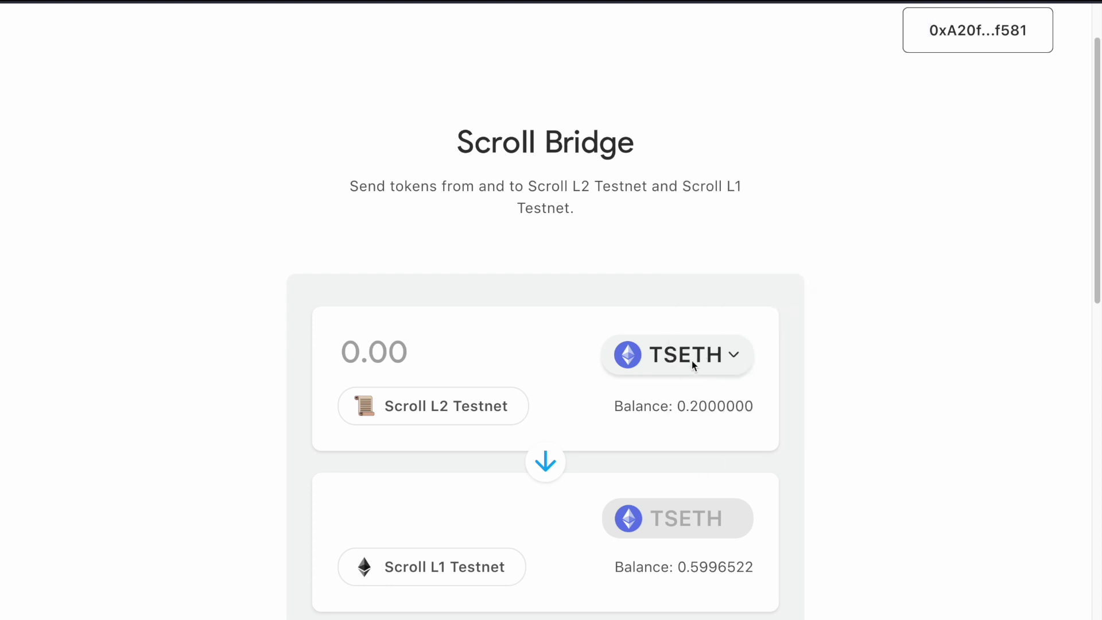
{"action": "scroll", "coordinate": [691, 361], "scroll_direction": "down", "scroll_amount": 1}
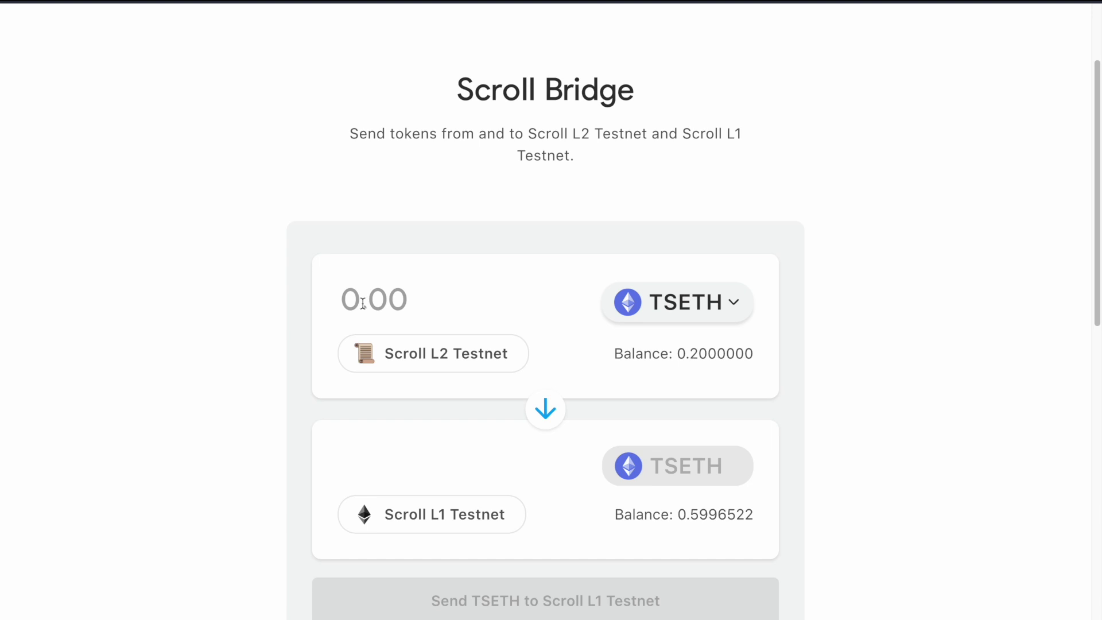
{"action": "type", "text": "0.1"}
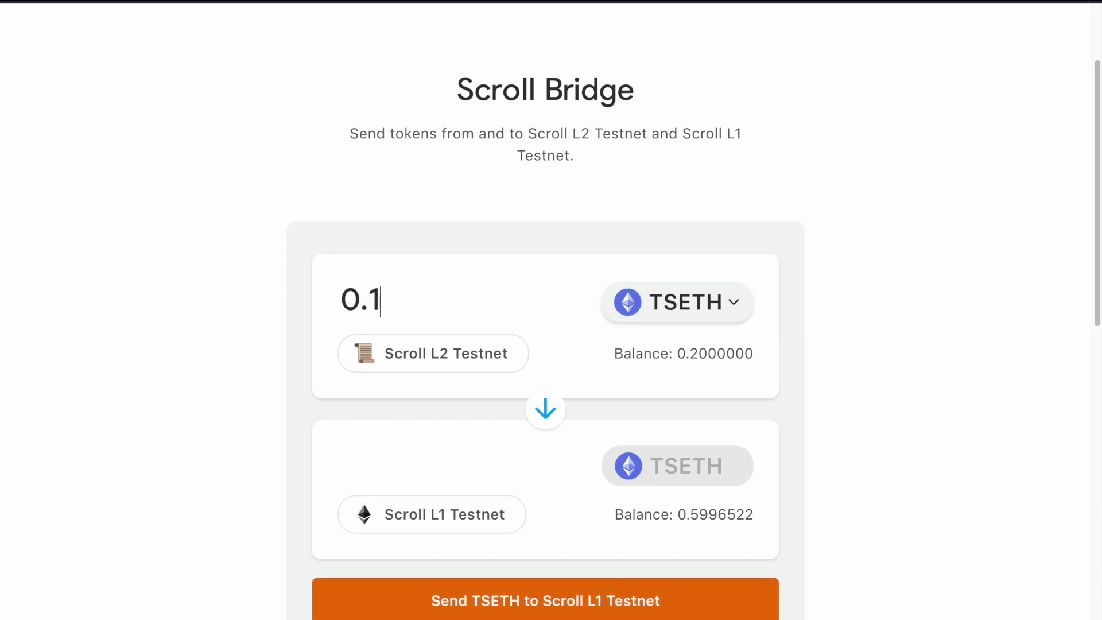
{"action": "scroll", "coordinate": [829, 325], "scroll_direction": "down", "scroll_amount": 2}
{"action": "left_click", "coordinate": [635, 492]}
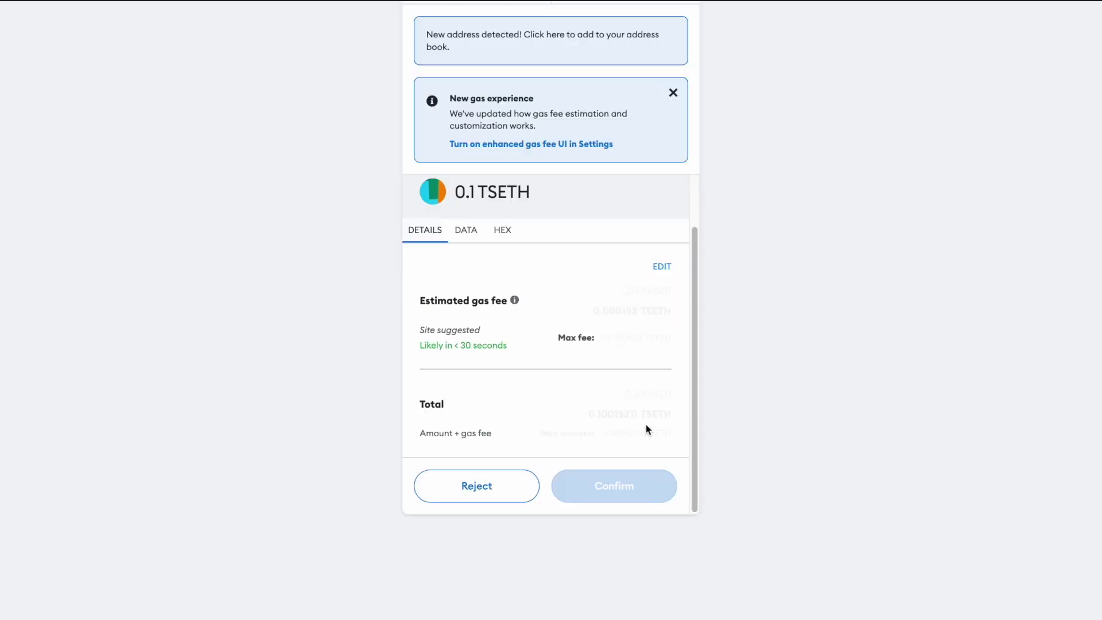
{"action": "left_click", "coordinate": [627, 492]}
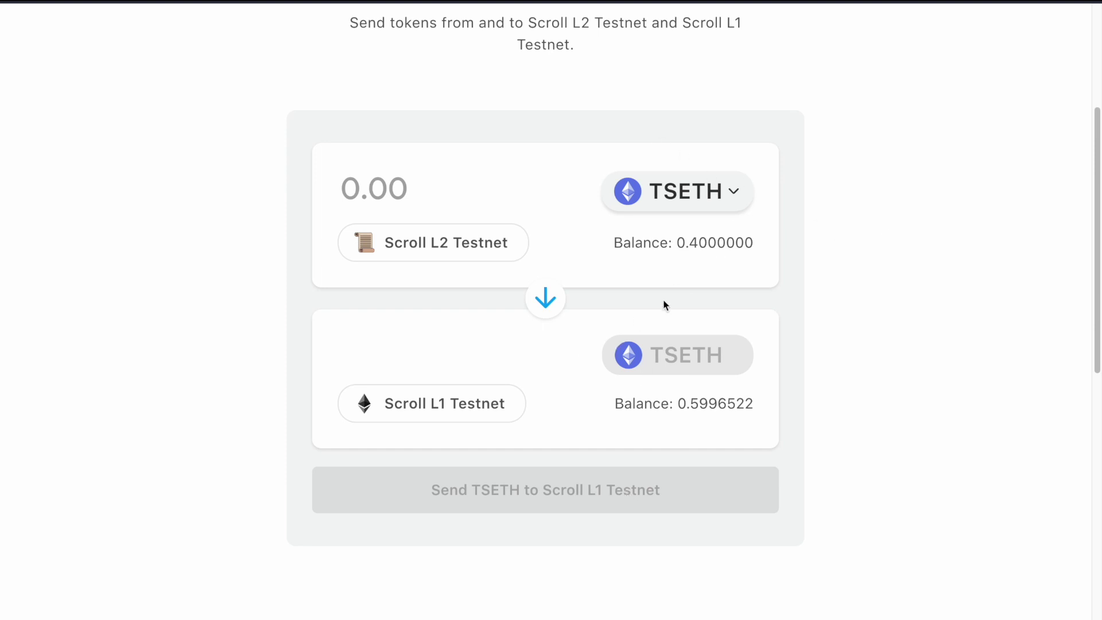
{"action": "left_click_drag", "start_coordinate": [670, 239], "coordinate": [835, 230]}
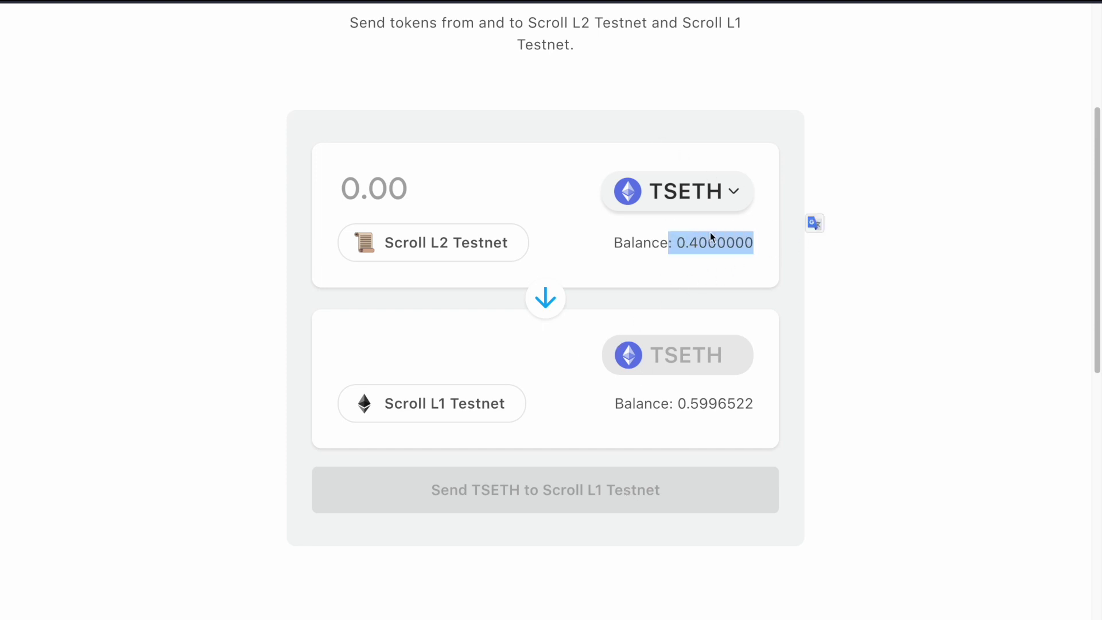
{"action": "left_click", "coordinate": [676, 265]}
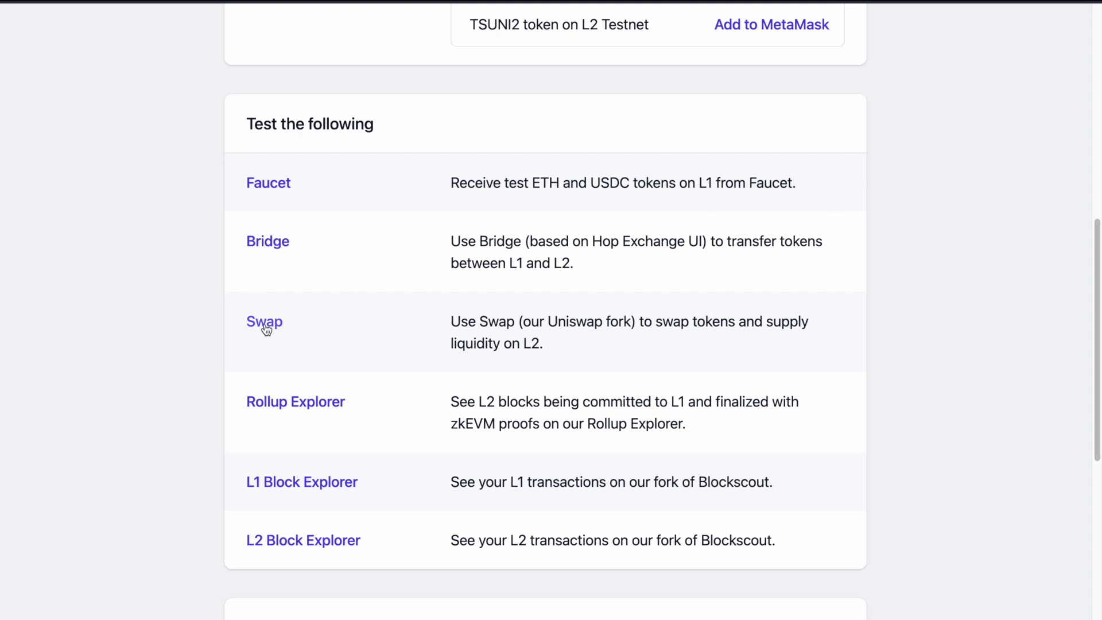
- Set up a swap of 0.1 TSETH for TSUSDC on Scroll Swap
{"action": "left_click", "coordinate": [265, 323]}
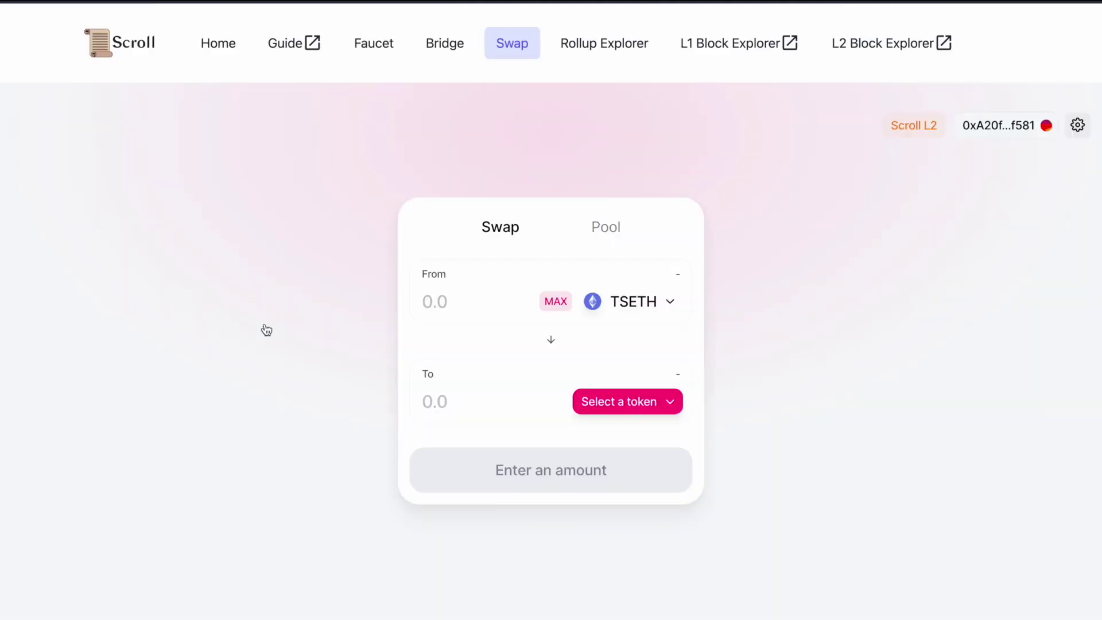
{"action": "left_click", "coordinate": [634, 310]}
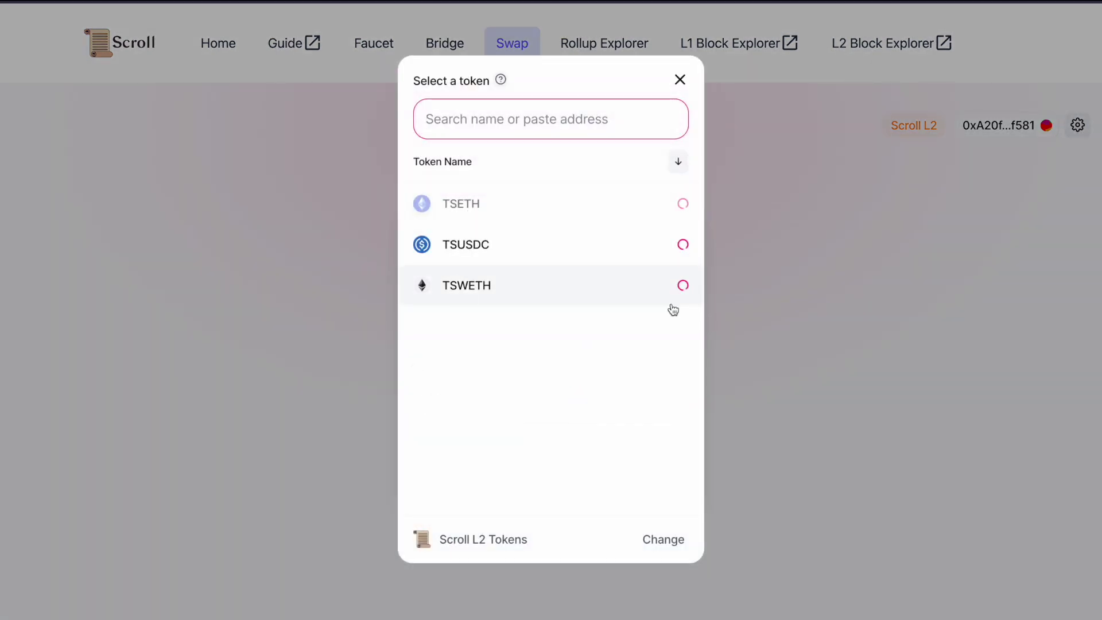
{"action": "key", "text": "Escape"}
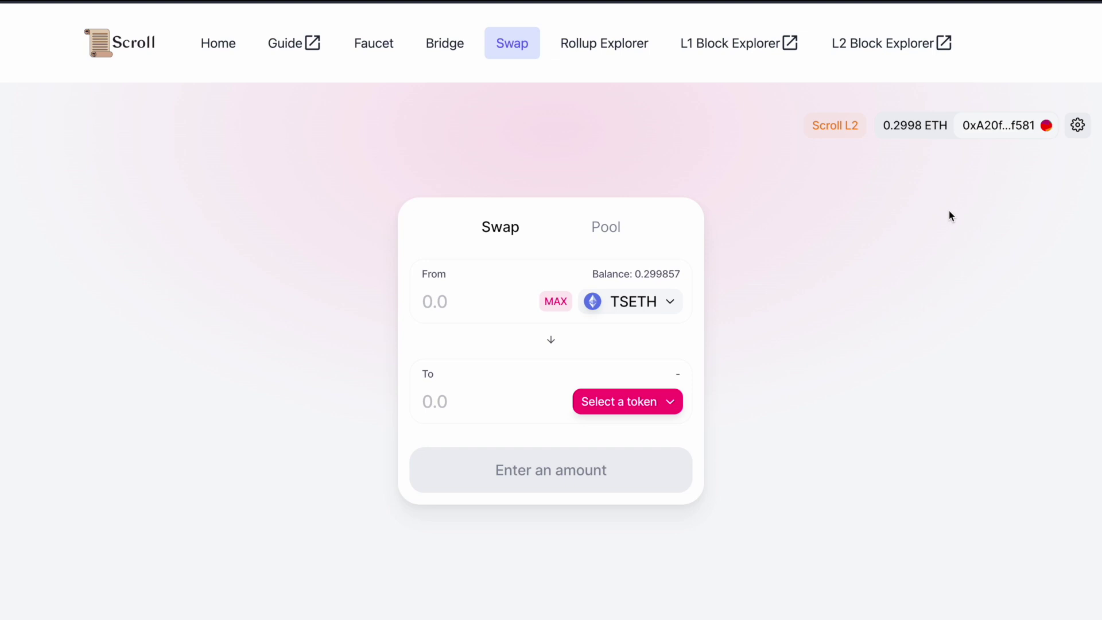
{"action": "left_click", "coordinate": [468, 304]}
{"action": "type", "text": "0.1"}
{"action": "left_click", "coordinate": [617, 405]}
{"action": "left_click", "coordinate": [564, 243]}
- Confirm the TSETH to TSUSDC swap in MetaMask and check it on the block explorer
{"action": "left_click", "coordinate": [565, 485]}
{"action": "left_click", "coordinate": [576, 440]}
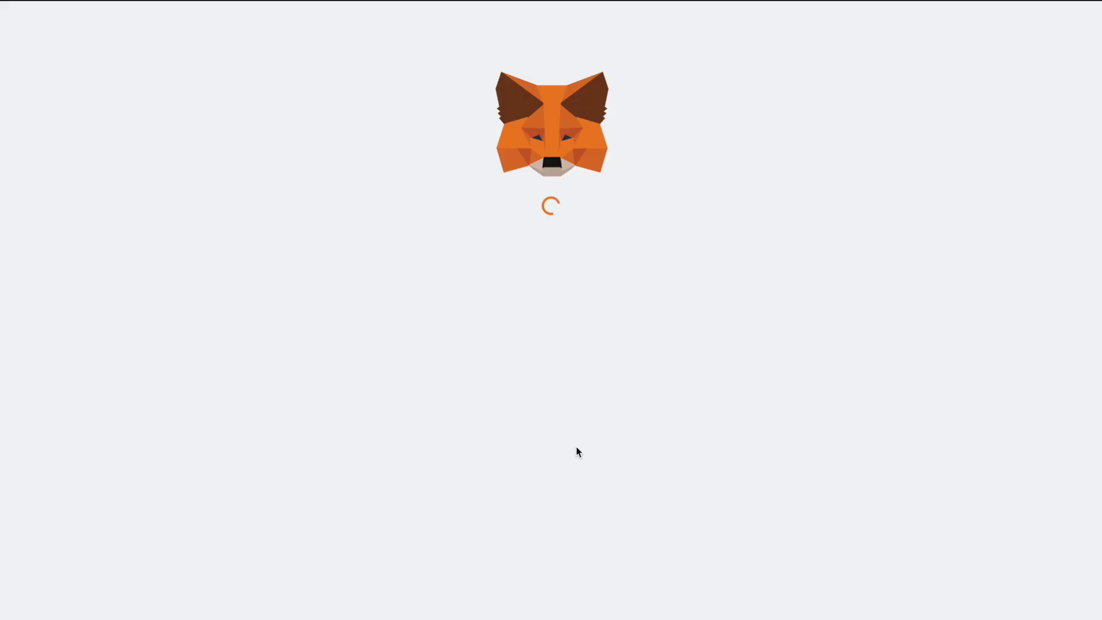
{"action": "scroll", "coordinate": [576, 446], "scroll_direction": "down", "scroll_amount": 2}
{"action": "left_click", "coordinate": [616, 481]}
{"action": "left_click", "coordinate": [564, 373]}
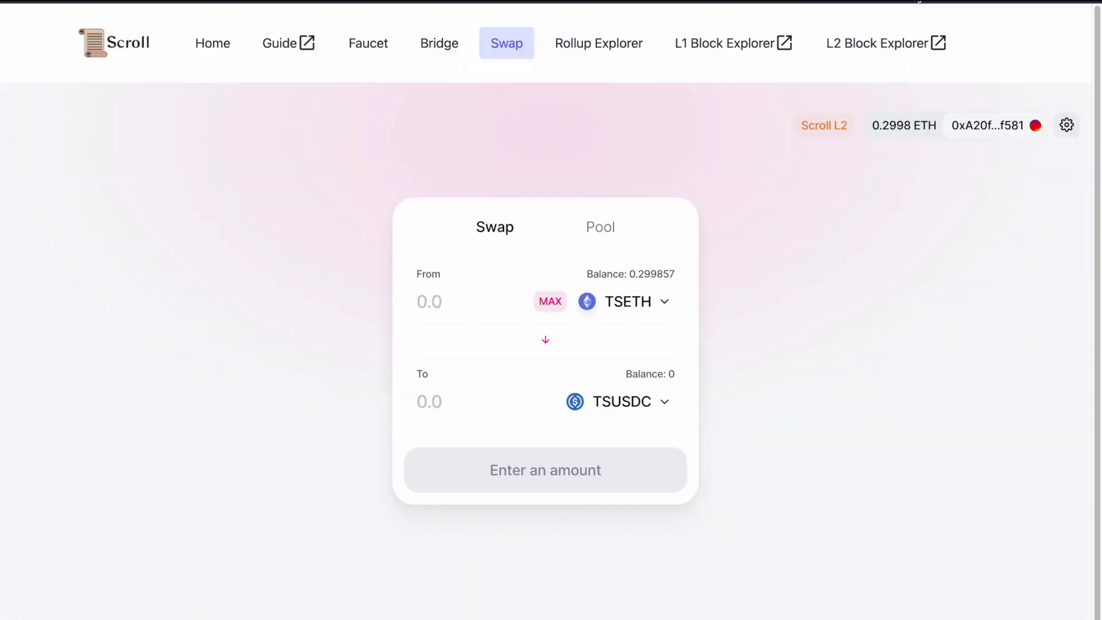
{"action": "key", "text": "alt+shift+m"}
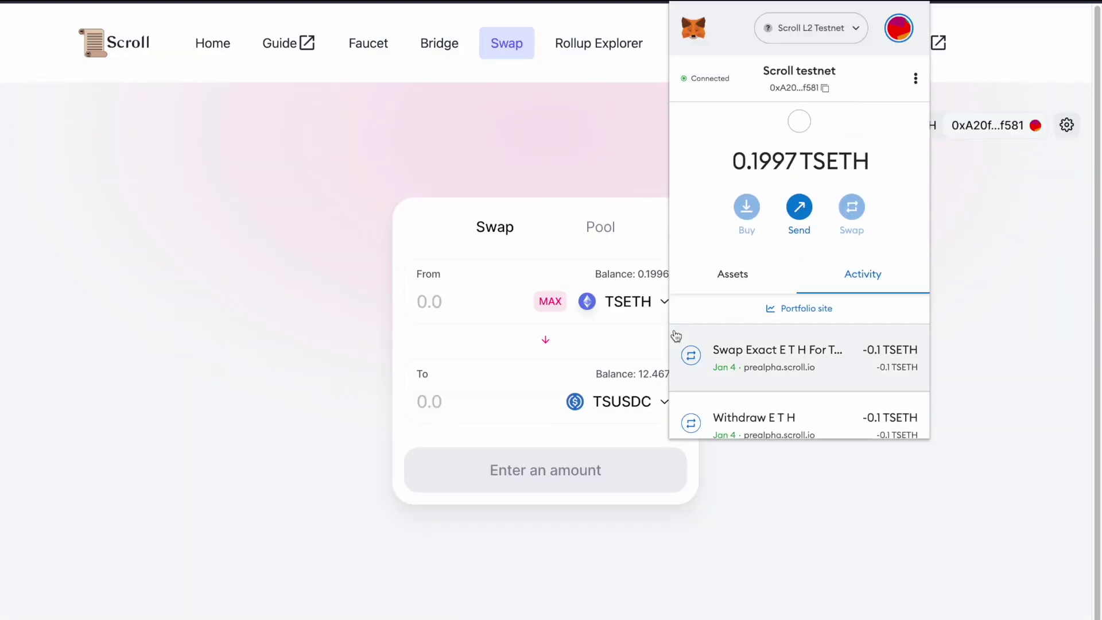
- Set up a swap of 10 TSUSDC for TSWETH
{"action": "left_click", "coordinate": [733, 276]}
{"action": "left_click", "coordinate": [657, 301]}
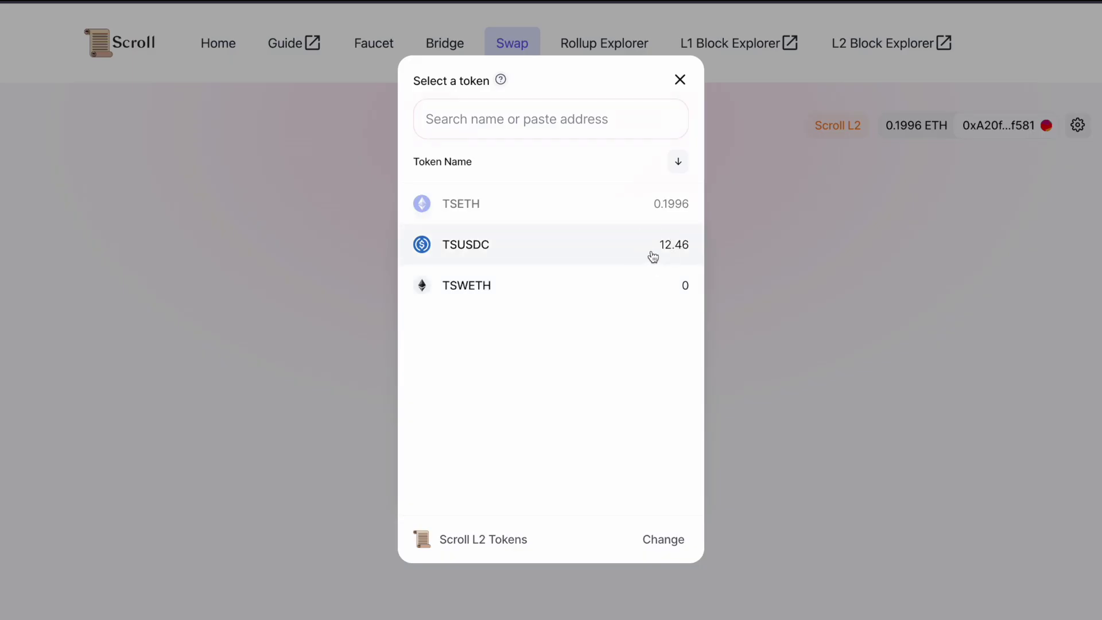
{"action": "left_click", "coordinate": [653, 256]}
{"action": "left_click", "coordinate": [659, 396]}
{"action": "left_click", "coordinate": [580, 285]}
{"action": "left_click", "coordinate": [456, 301]}
{"action": "type", "text": "10"}
- Approve TSUSDC spending in MetaMask, then submit and confirm the 10 TSUSDC swap
{"action": "left_click", "coordinate": [515, 485]}
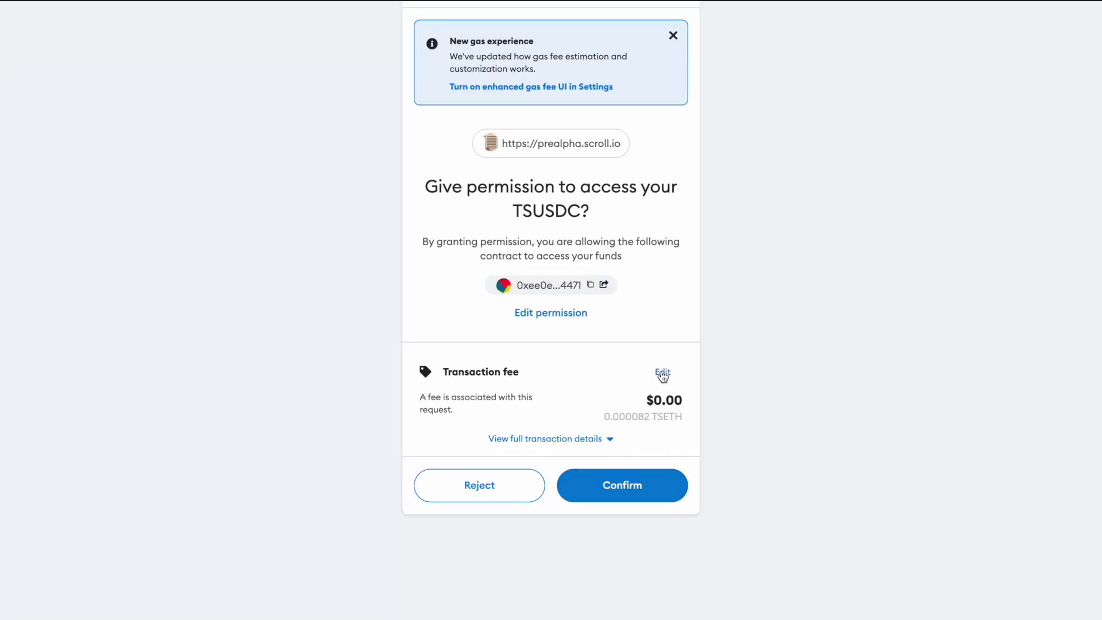
{"action": "left_click", "coordinate": [632, 485]}
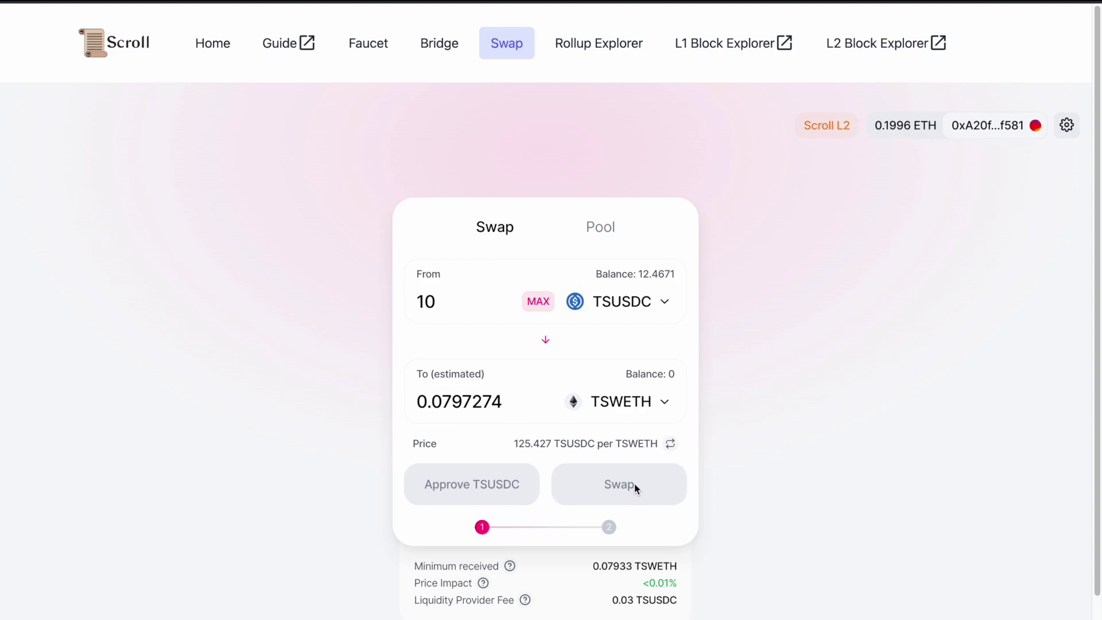
{"action": "left_click", "coordinate": [629, 484]}
{"action": "left_click", "coordinate": [613, 436]}
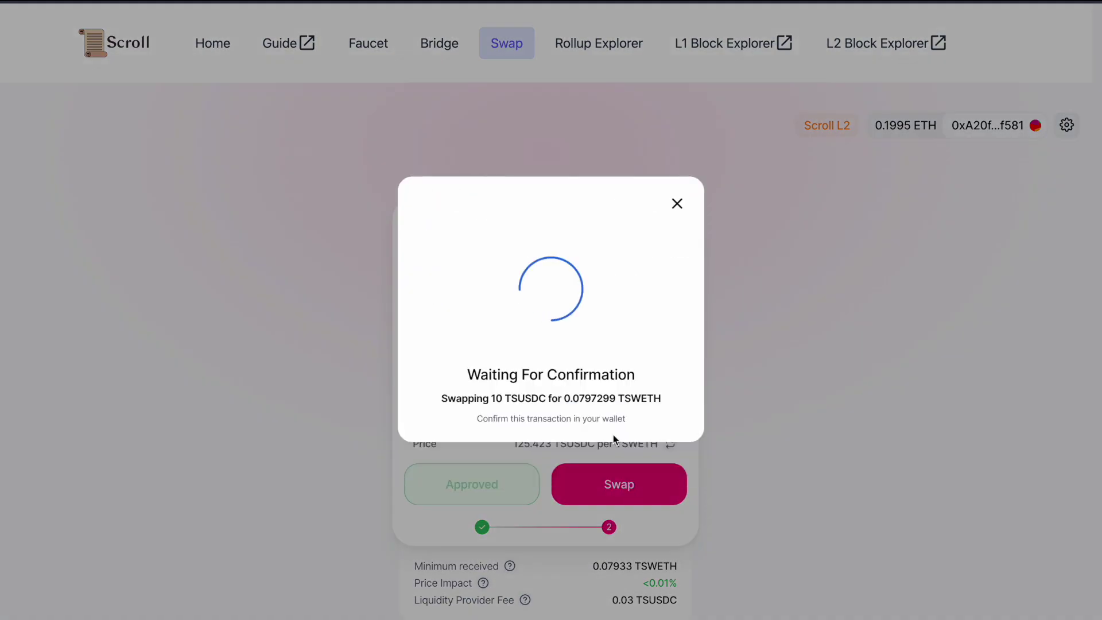
{"action": "left_click", "coordinate": [614, 485]}
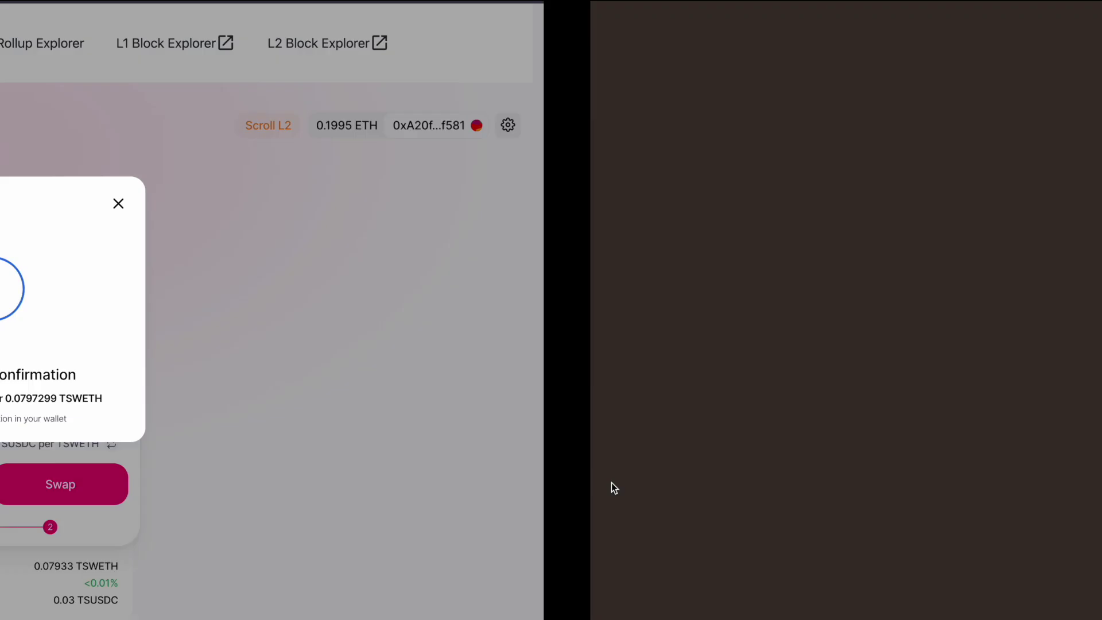
- Start the Typeform developer access form and scroll through its questions to the Discord username
{"action": "left_click", "coordinate": [583, 435]}
{"action": "left_click", "coordinate": [629, 287]}
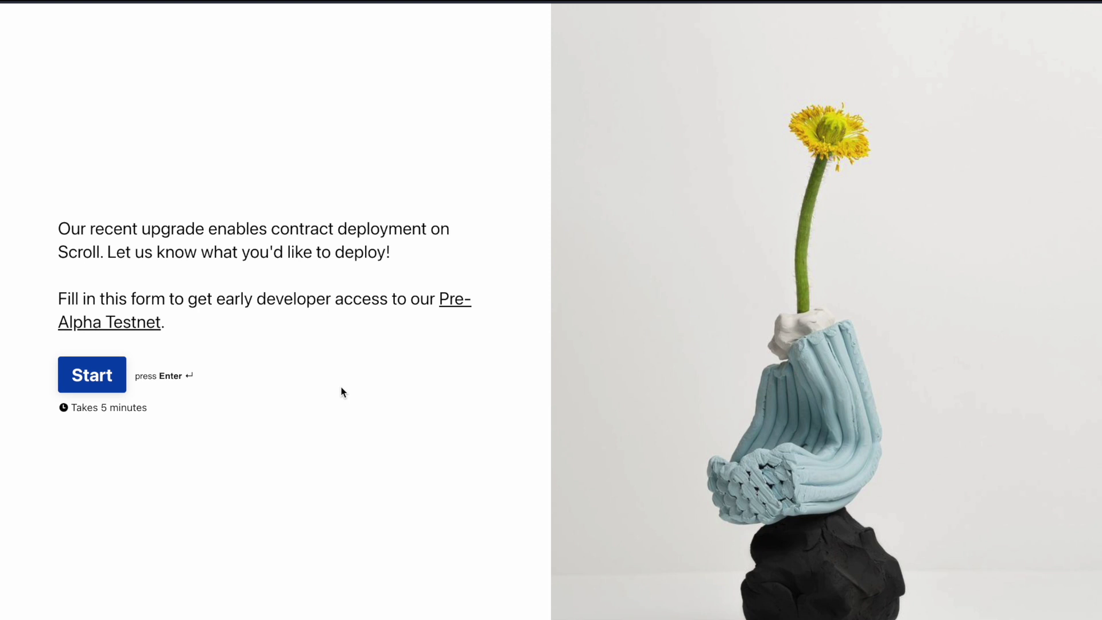
{"action": "left_click", "coordinate": [111, 375]}
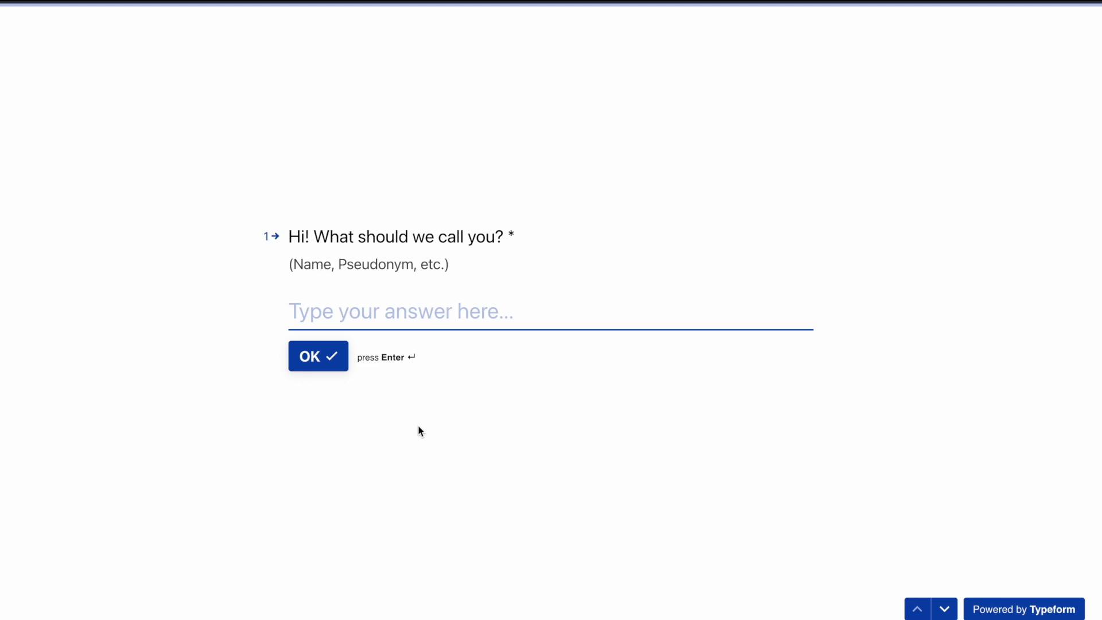
{"action": "scroll", "coordinate": [418, 426], "scroll_direction": "down", "scroll_amount": 10}
{"action": "scroll", "coordinate": [419, 431], "scroll_direction": "down", "scroll_amount": 8}
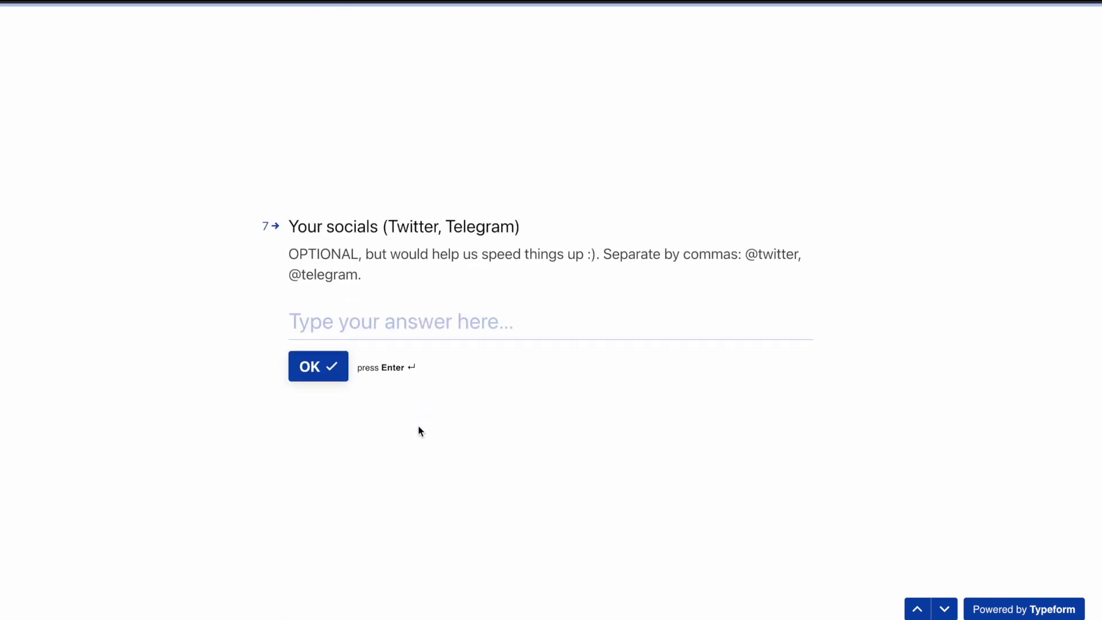
{"action": "scroll", "coordinate": [419, 431], "scroll_direction": "down", "scroll_amount": 5}
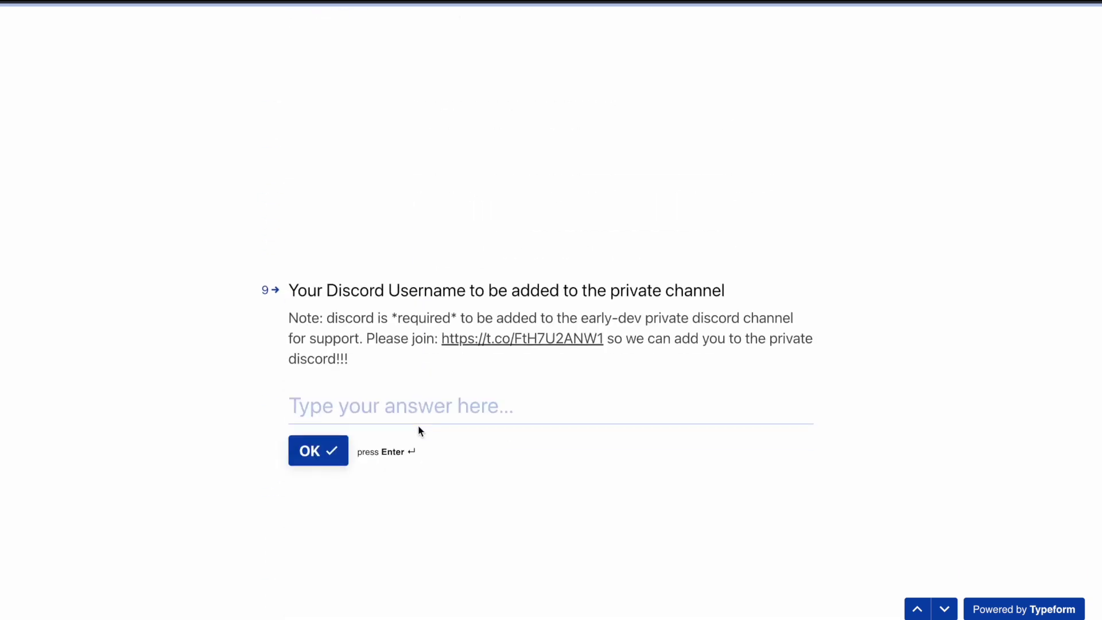
{"action": "key", "text": "ctrl+shift+Tab"}
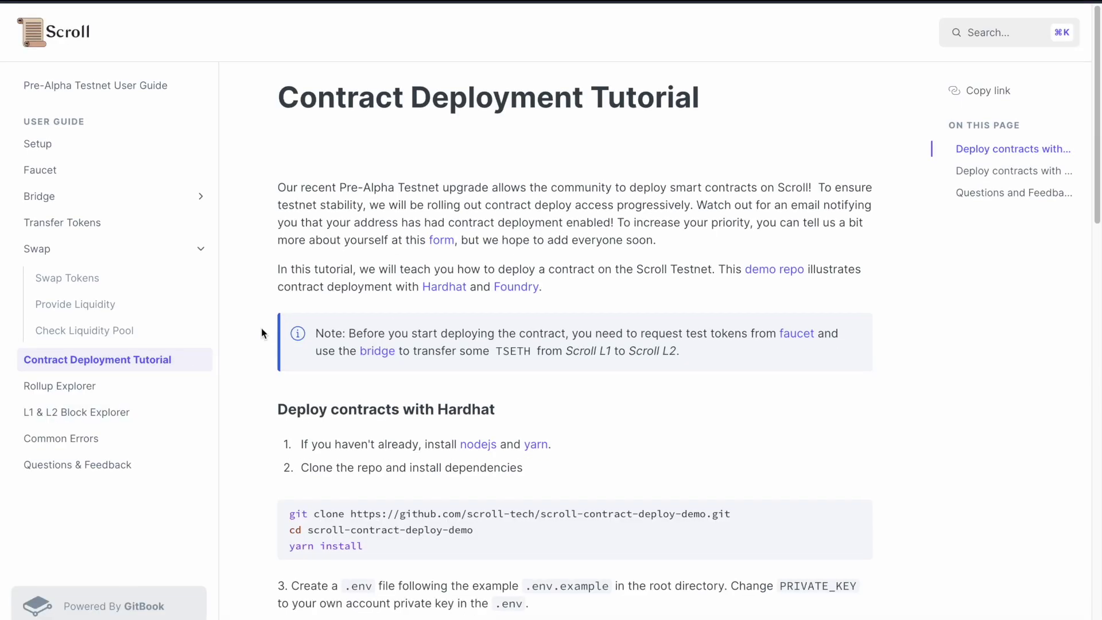
- Scroll the Contract Deployment Tutorial past the Hardhat and Foundry forge create steps to Questions and Feedback
{"action": "scroll", "coordinate": [571, 256], "scroll_direction": "down", "scroll_amount": 4}
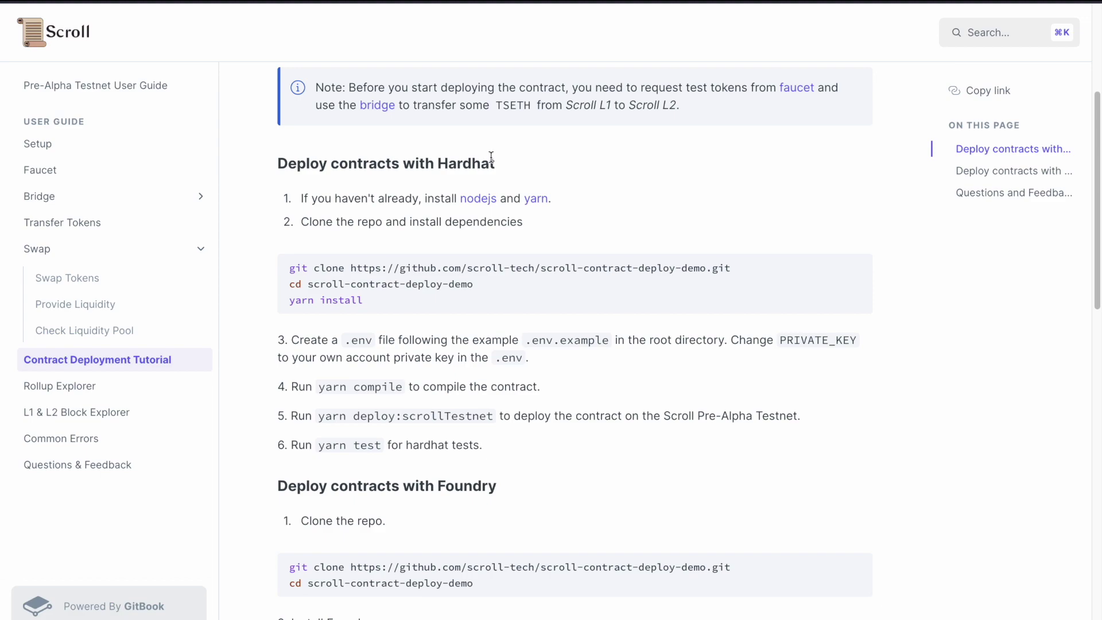
{"action": "scroll", "coordinate": [474, 177], "scroll_direction": "down", "scroll_amount": 17}
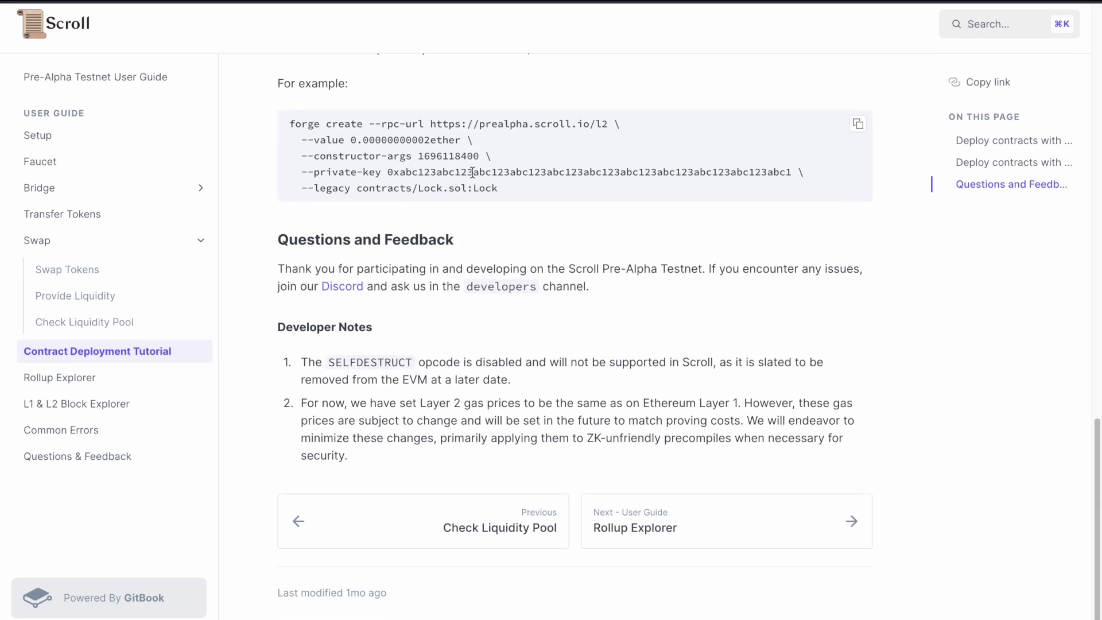